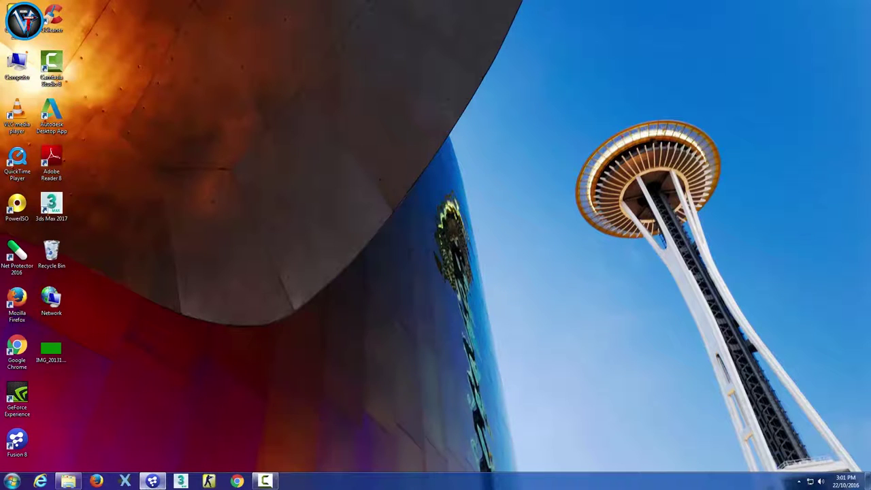
- Switch to Fusion and add a Chroma Keyer node to the empty composition's flow
left_click(152, 481)
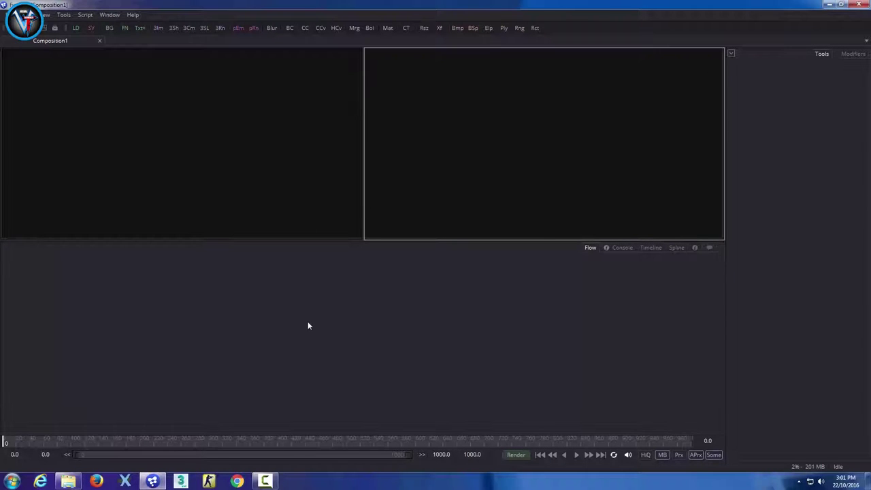
key("ctrl+space")
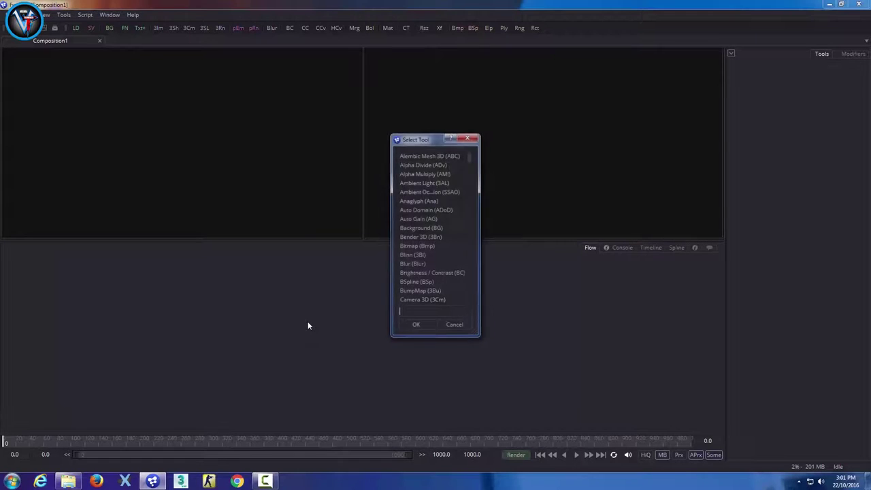
type("chr")
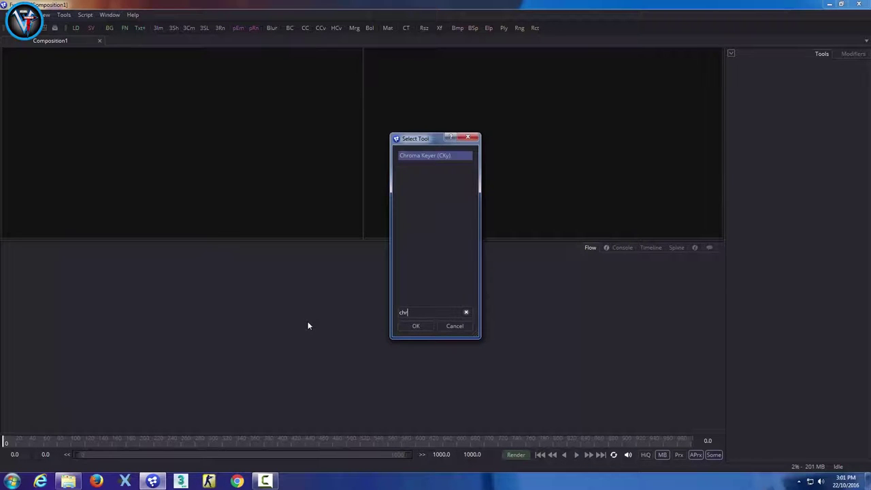
type("om")
key("Return")
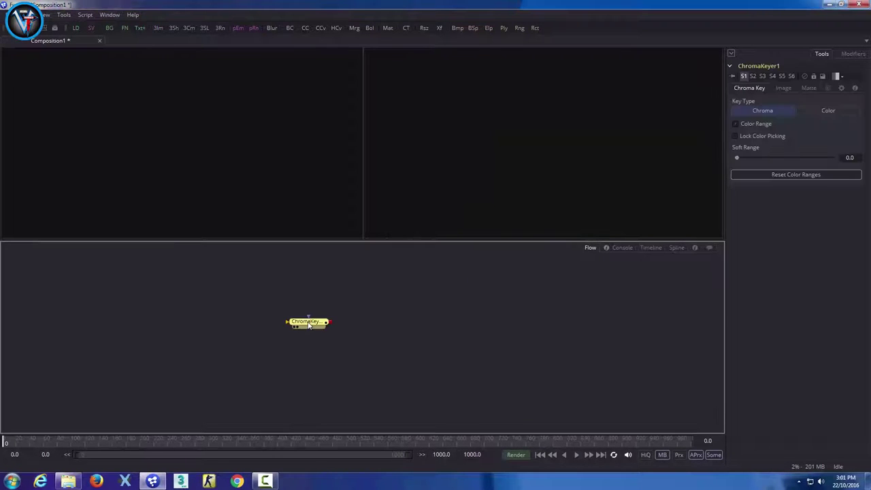
- Add a Primatte node and a Luma Keyer node to the flow
left_click(434, 333)
key("ctrl+space")
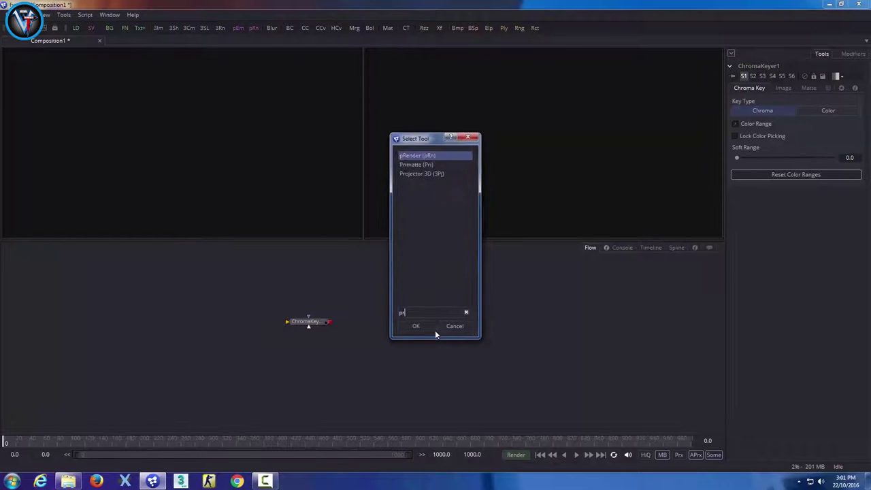
type("prim")
key("Return")
left_click(629, 328)
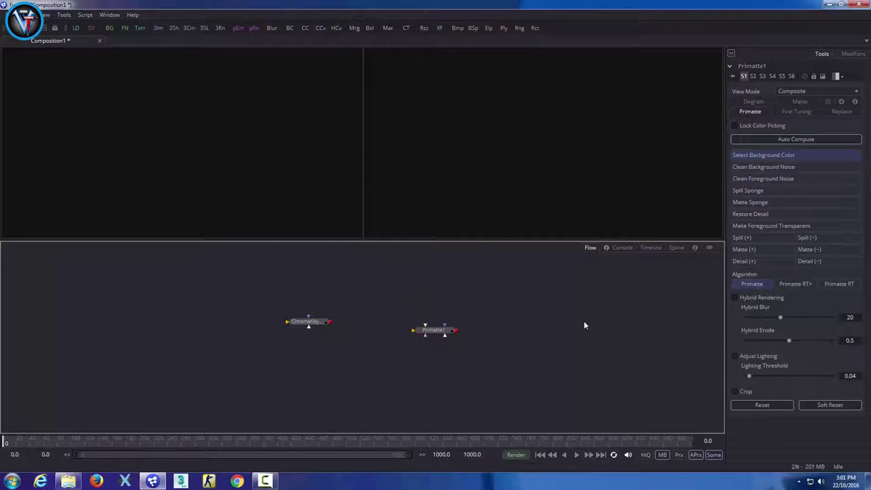
key("ctrl+space")
type("luma")
key("Return")
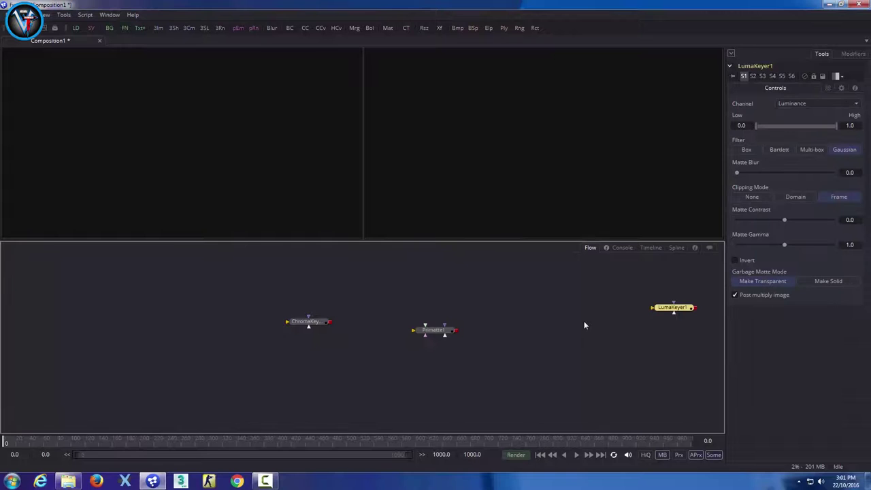
- Delete the Primatte and Luma Keyer nodes from the flow
left_click(540, 290)
scroll(460, 297, "up", 1)
left_click_drag(460, 297, 390, 293)
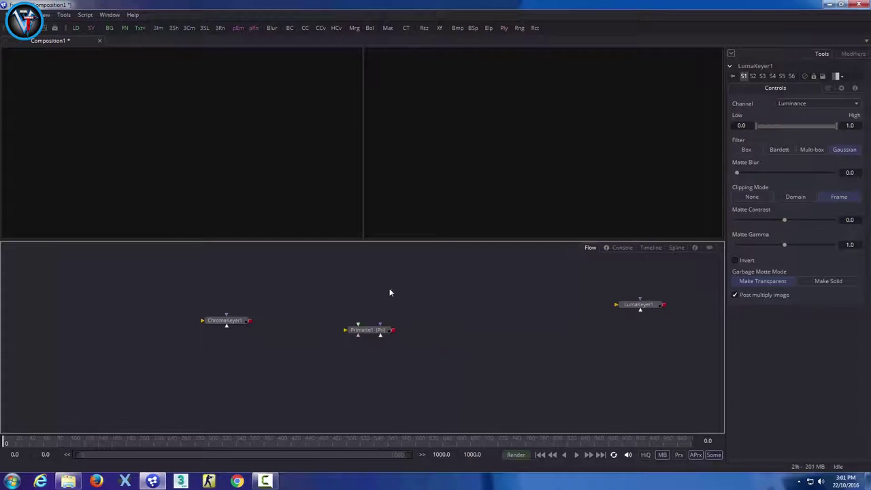
left_click_drag(316, 297, 667, 355)
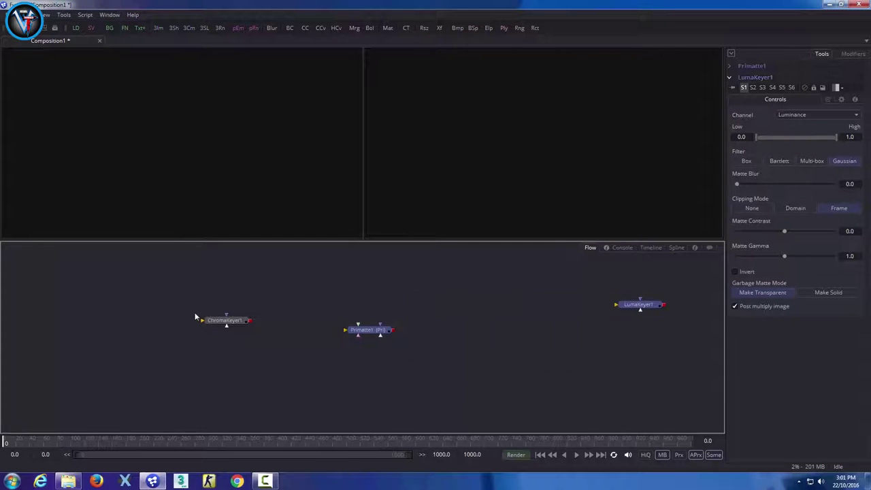
key("Delete")
scroll(269, 328, "up", 1)
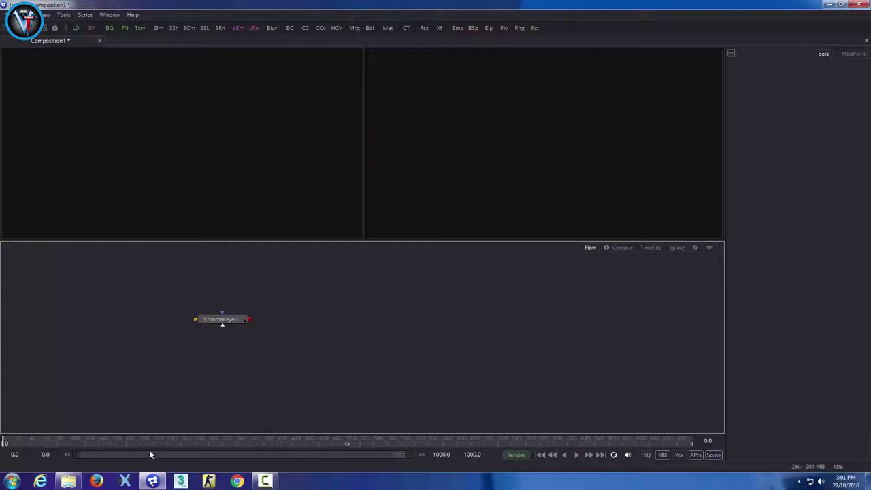
- Import the green-screen image sequence starting at SEQ_000 from the Seq_with GS folder into the flow, and delete the Chroma Keyer node
left_click(68, 481)
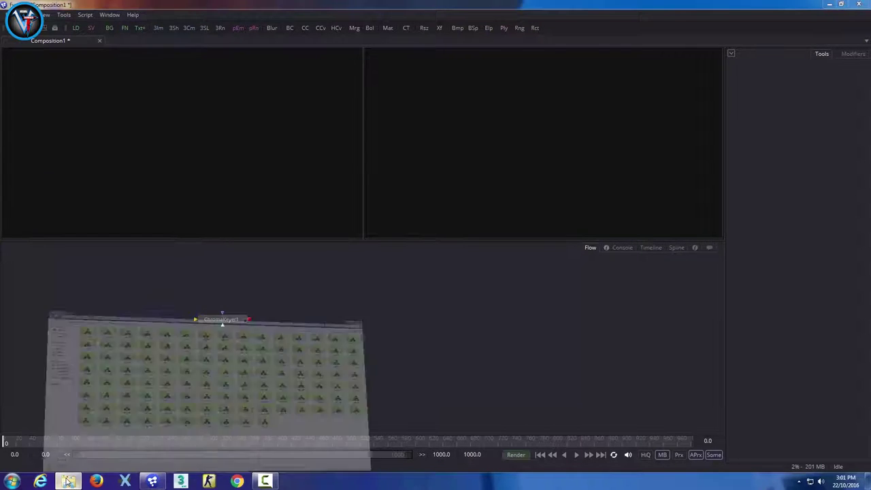
left_click(68, 481)
left_click(68, 481)
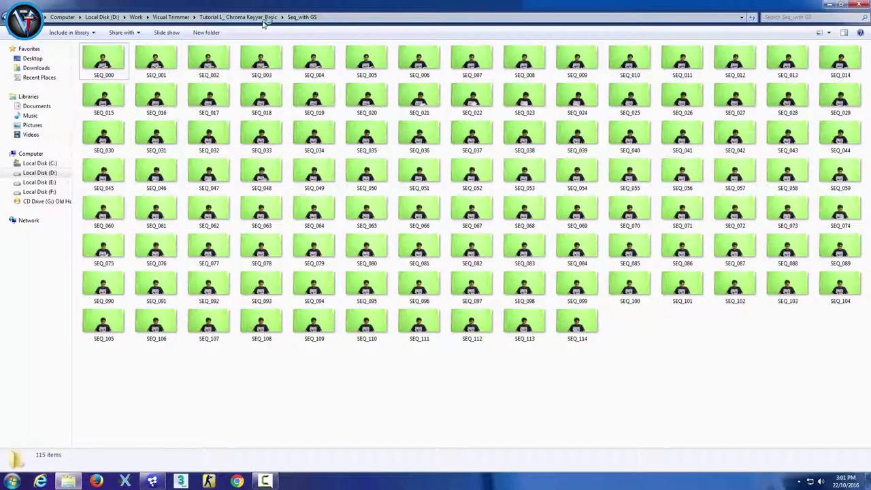
left_click_drag(103, 61, 130, 309)
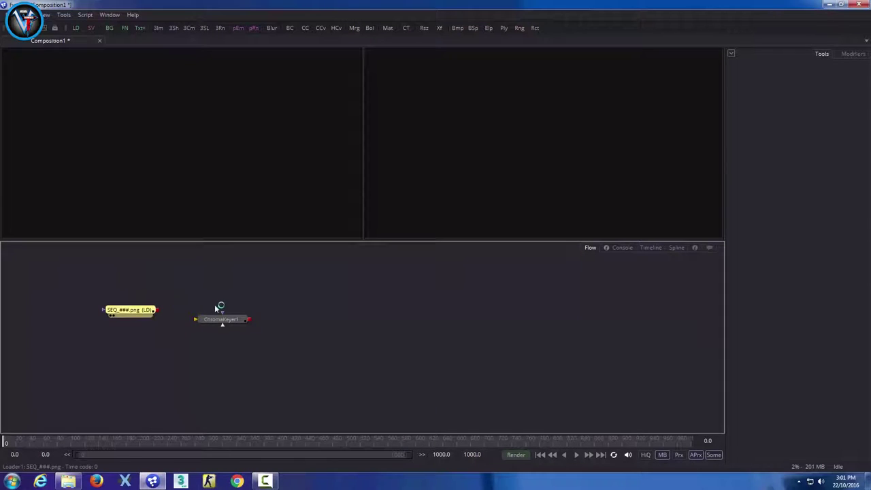
left_click(221, 319)
key("Delete")
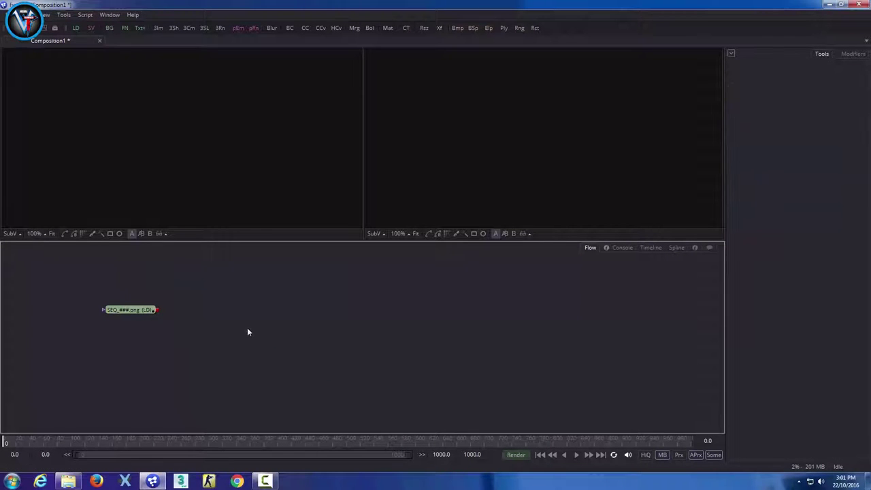
- Show the SEQ loader in the first viewer and enlarge that viewer to full width and greater height
left_click_drag(136, 309, 200, 273)
left_click_drag(219, 140, 221, 139)
left_click_drag(369, 125, 721, 134)
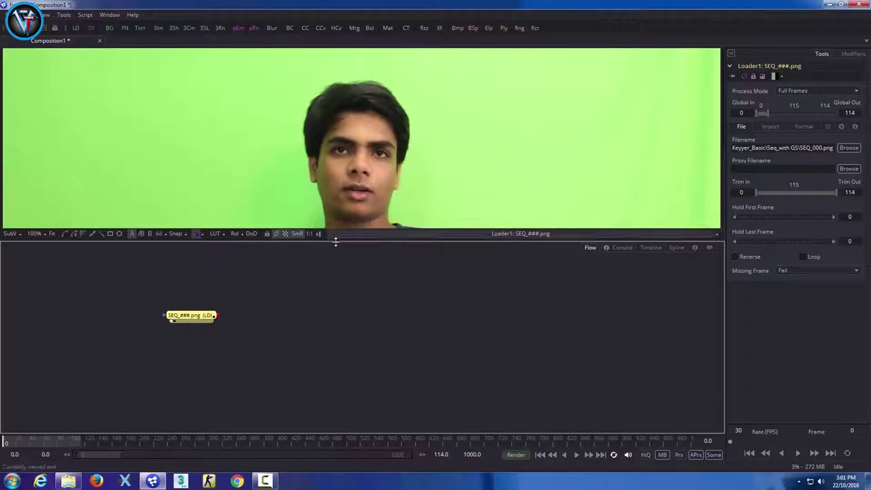
left_click_drag(335, 242, 336, 293)
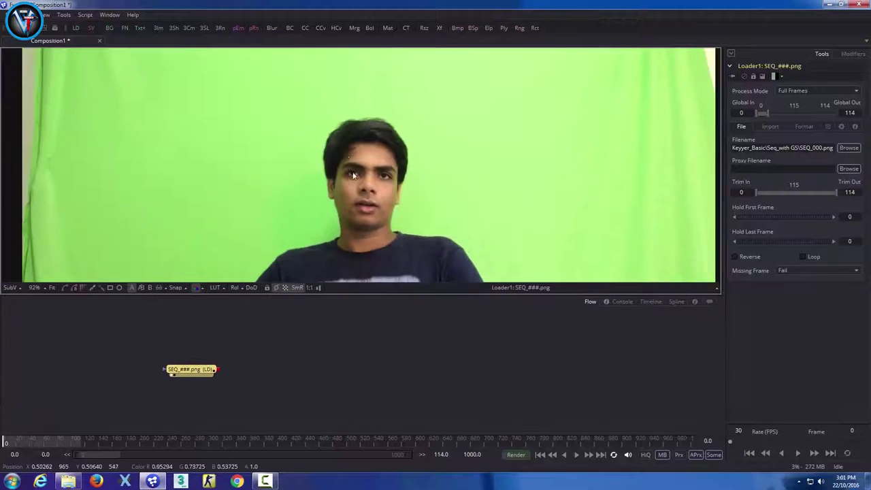
left_click_drag(303, 147, 294, 139)
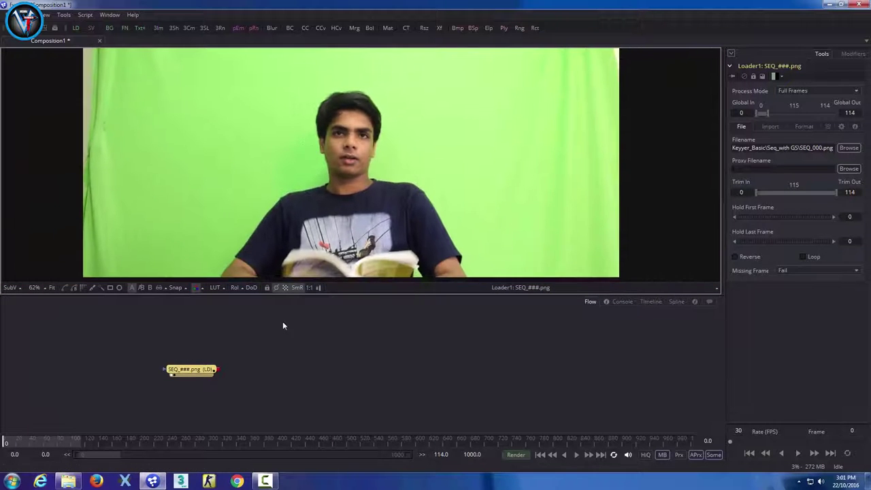
- Add a Chroma Keyer node and connect the SEQ loader's output to its main input
left_click(281, 345)
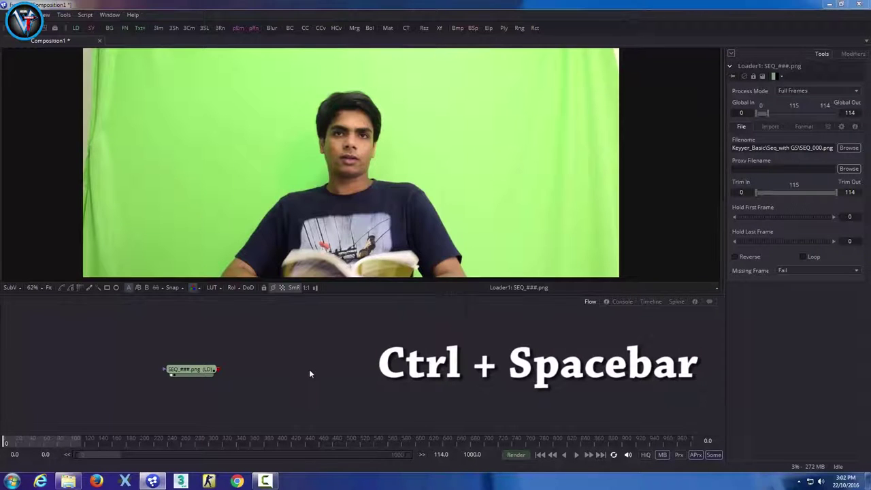
key("ctrl+space")
type("luma")
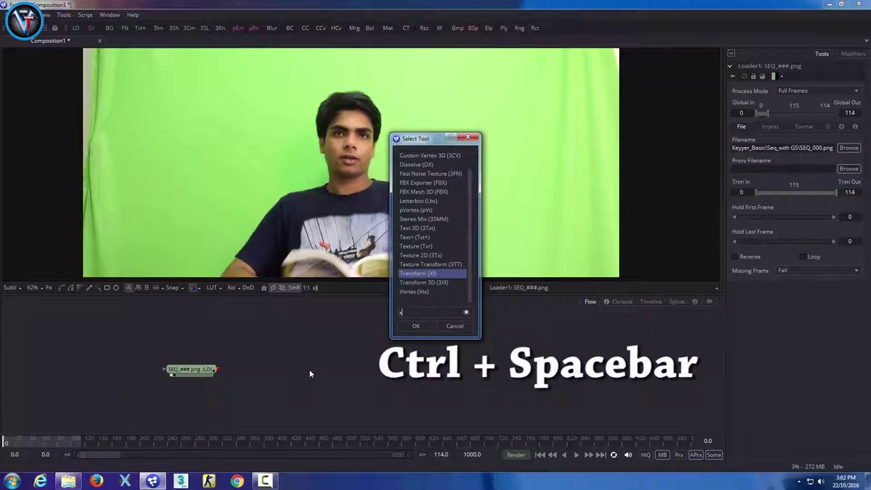
type("chroma")
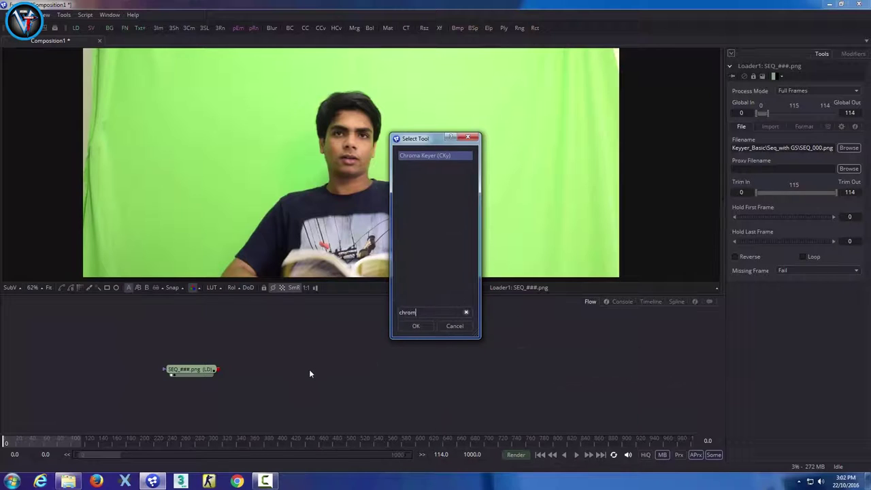
key("Return")
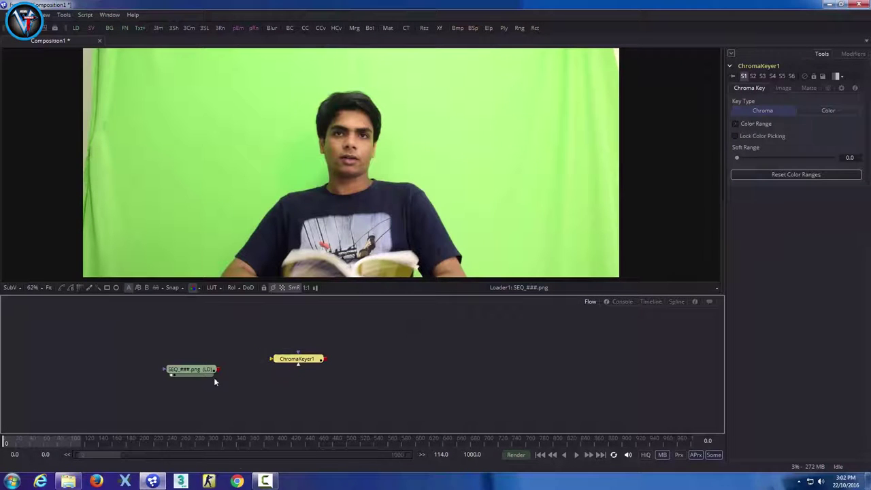
left_click(211, 371)
left_click_drag(222, 369, 305, 351)
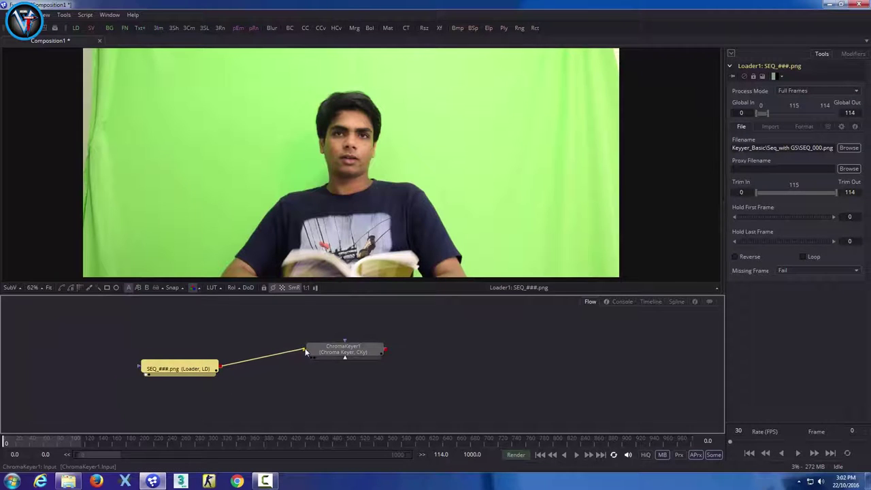
left_click(340, 350)
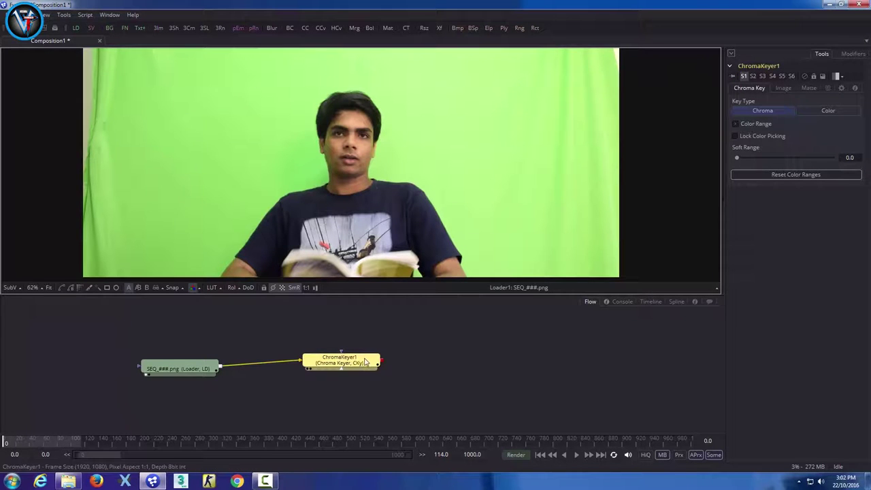
- Show the Chroma Keyer's result in the viewer and sample areas of the green backdrop around the man to key them out
left_click_drag(367, 361, 452, 109)
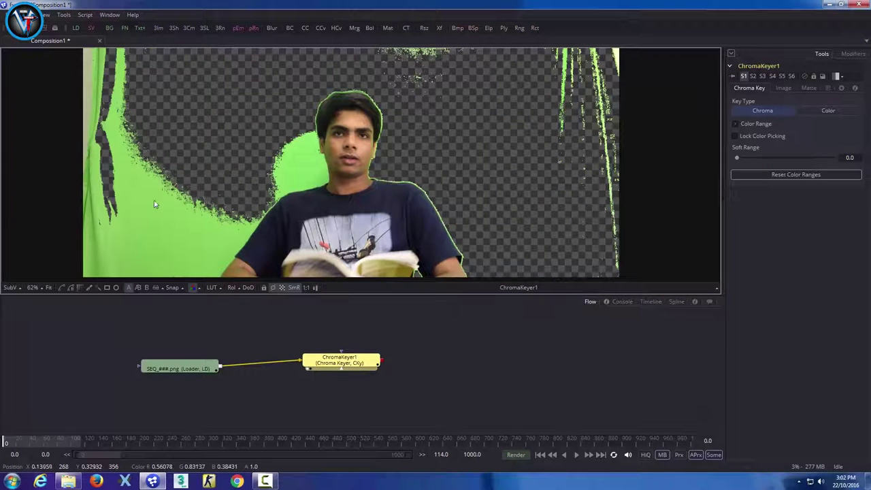
left_click_drag(154, 205, 163, 198)
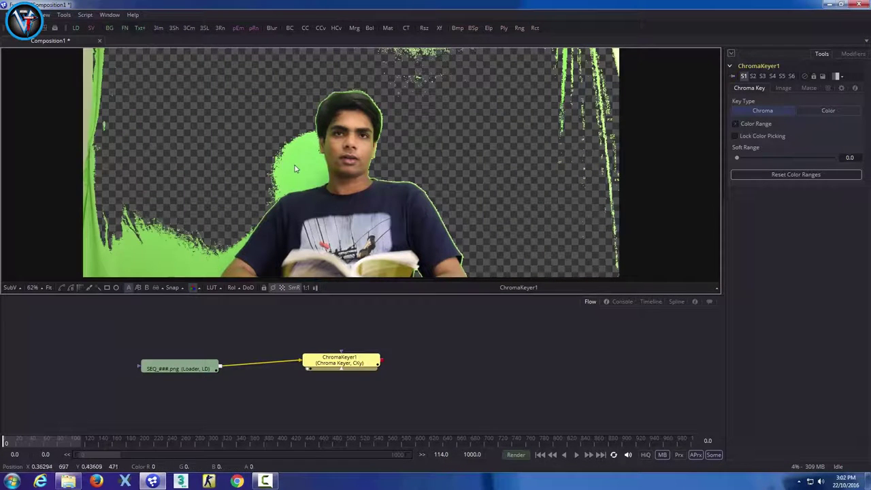
left_click_drag(294, 165, 301, 175)
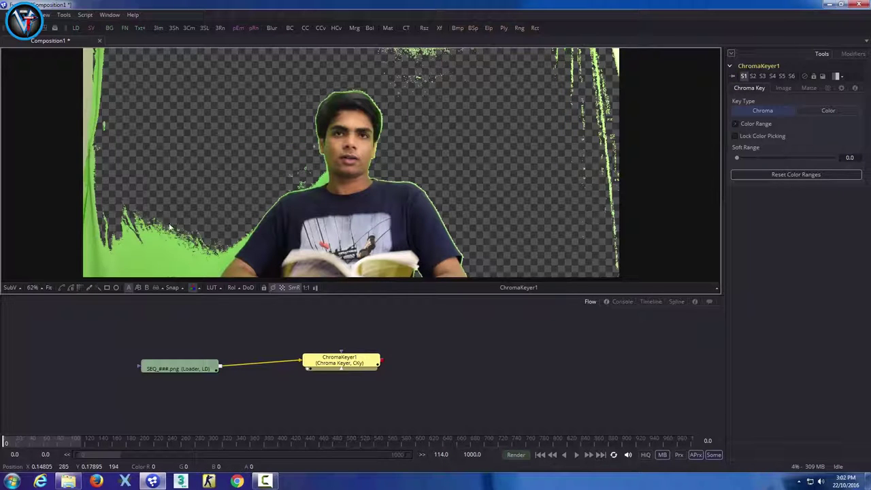
left_click_drag(193, 218, 210, 147)
scroll(268, 129, "down", 1)
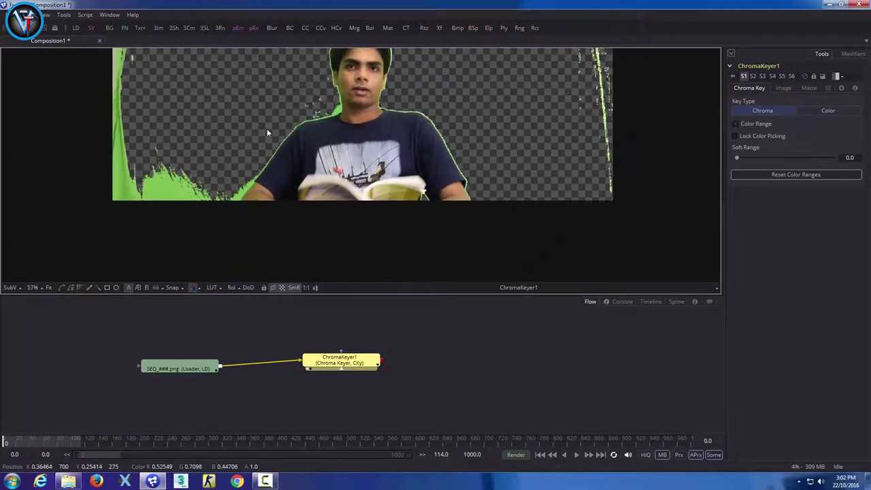
scroll(230, 179, "down", 2)
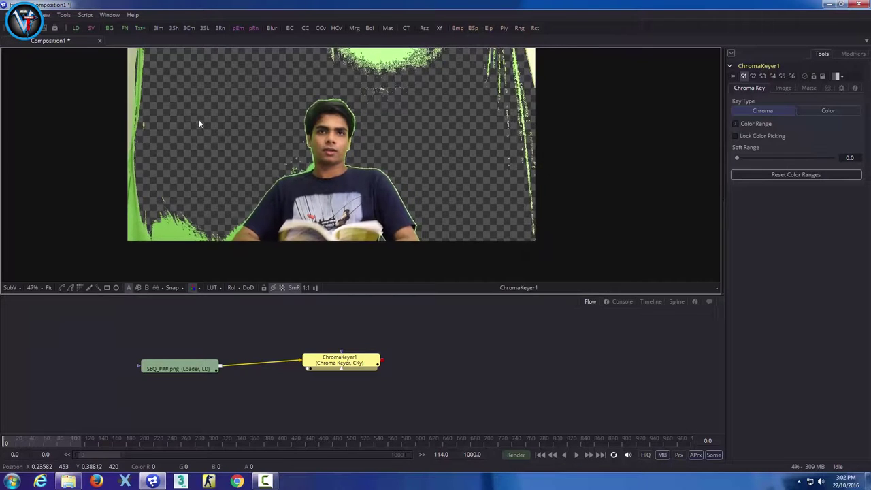
left_click_drag(250, 110, 252, 151)
scroll(257, 154, "up", 1)
scroll(250, 151, "down", 3)
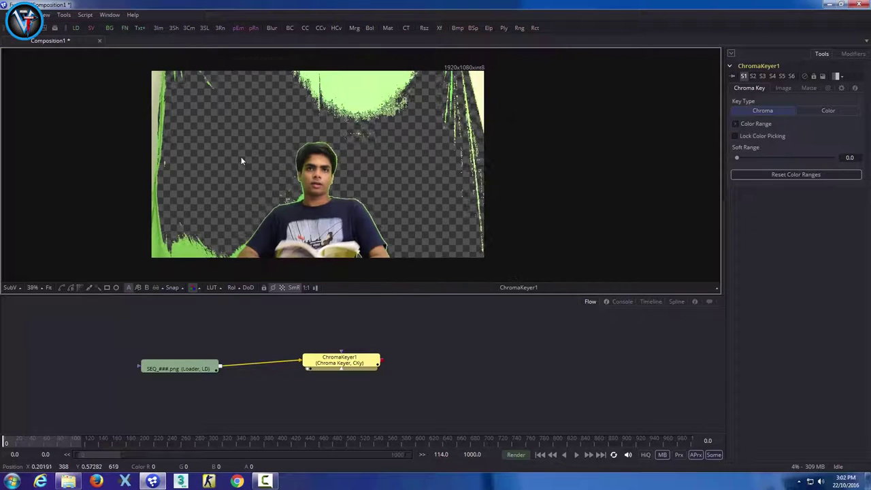
left_click_drag(356, 125, 364, 111)
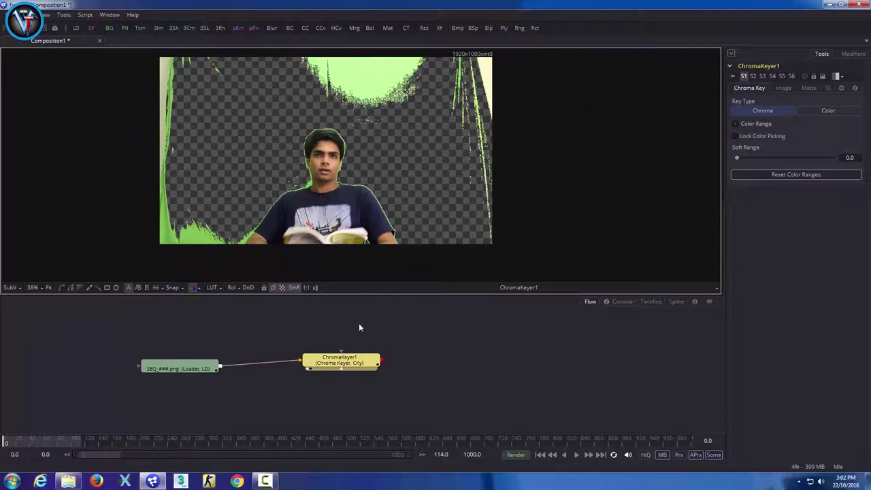
- Delete the Chroma Keyer node and show the SEQ loader's original footage in the viewer
left_click_drag(297, 360, 225, 369)
key("Delete")
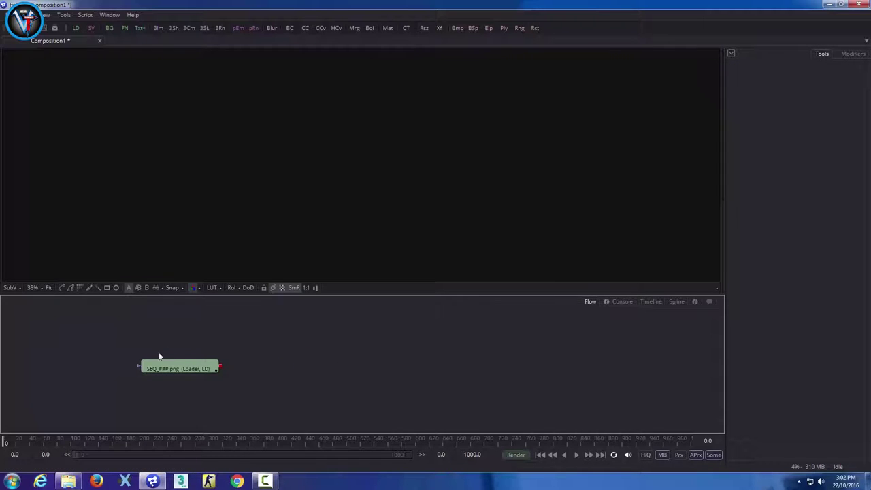
left_click(175, 367)
left_click_drag(177, 372, 365, 172)
- Examine the green backdrop around the man and its edges in the SEQ footage for uneven lighting and folds
scroll(340, 164, "down", 1)
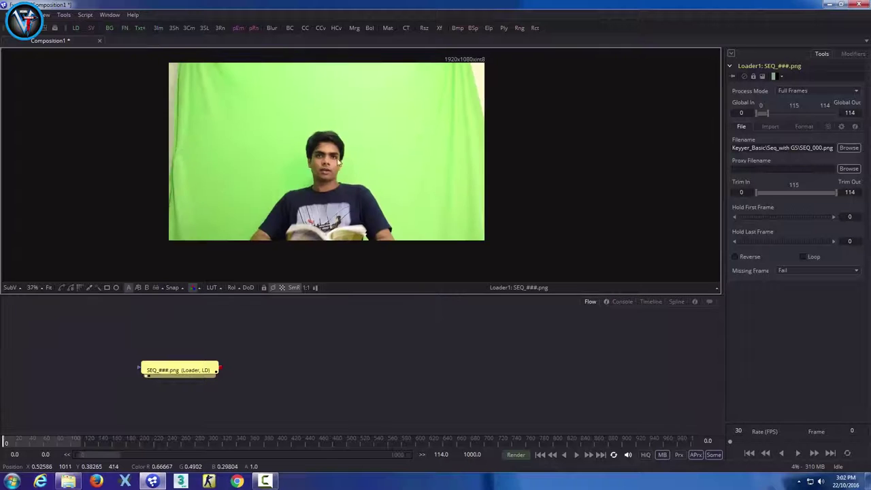
scroll(398, 157, "up", 4)
scroll(369, 154, "down", 2)
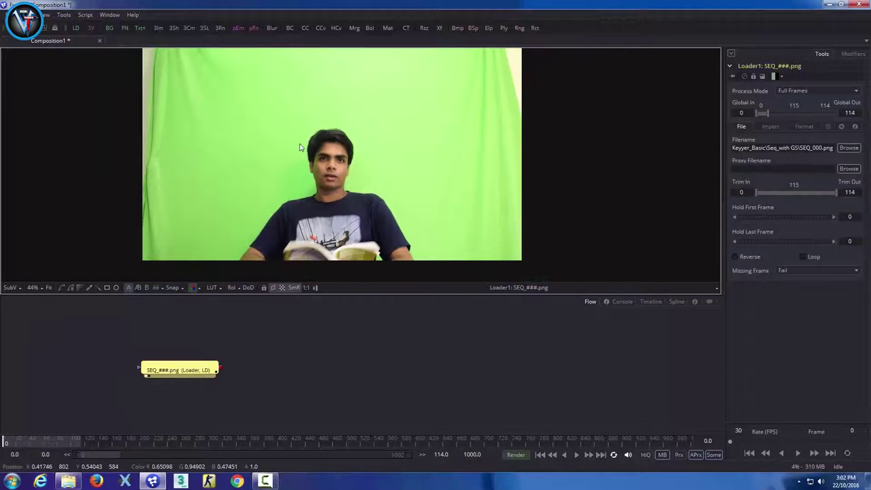
scroll(343, 123, "up", 2)
scroll(351, 123, "down", 1)
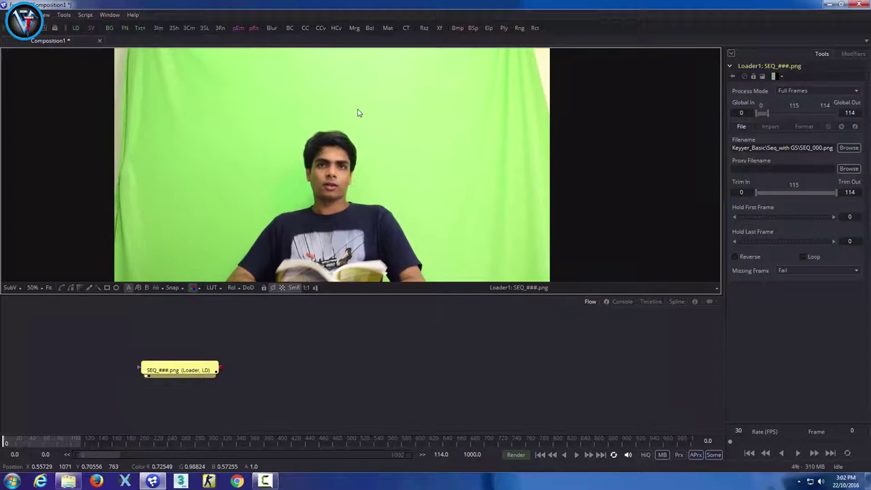
left_click_drag(359, 113, 364, 106)
left_click_drag(158, 90, 159, 133)
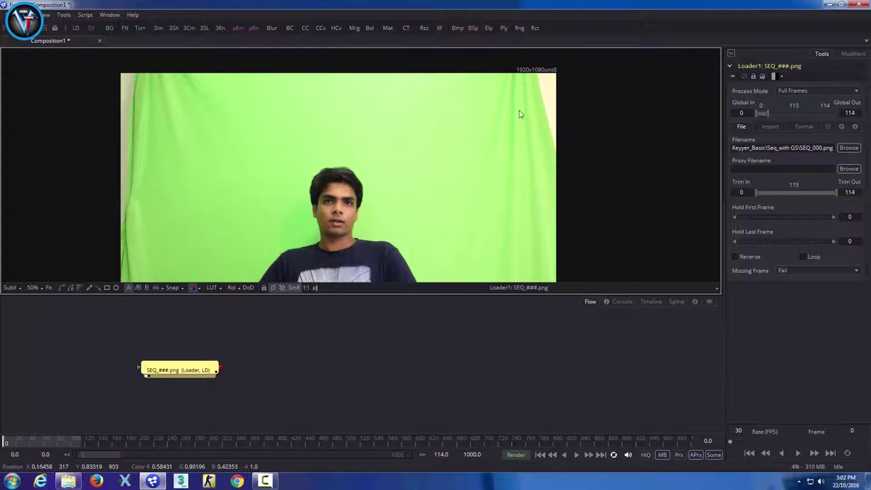
left_click_drag(216, 201, 228, 173)
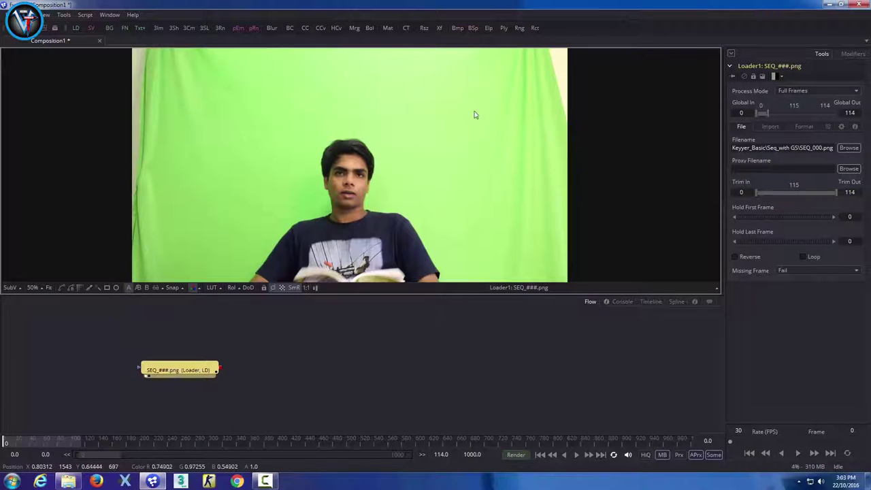
left_click_drag(437, 188, 441, 159)
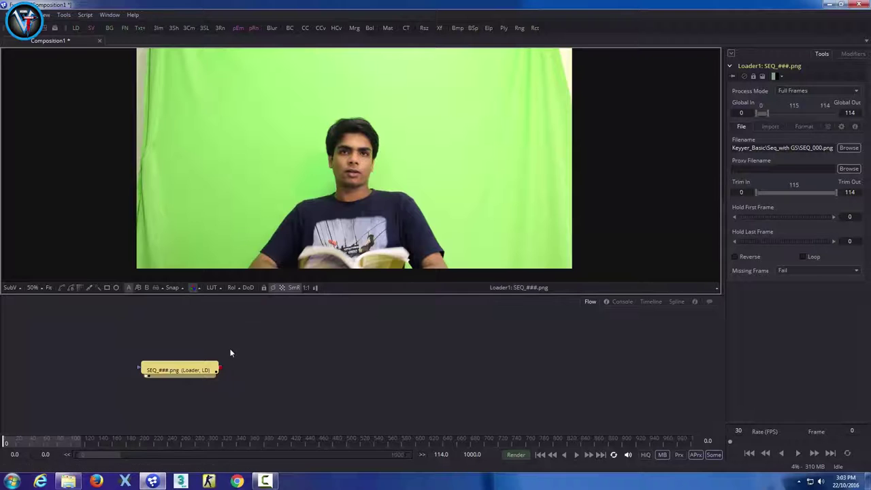
left_click(250, 338)
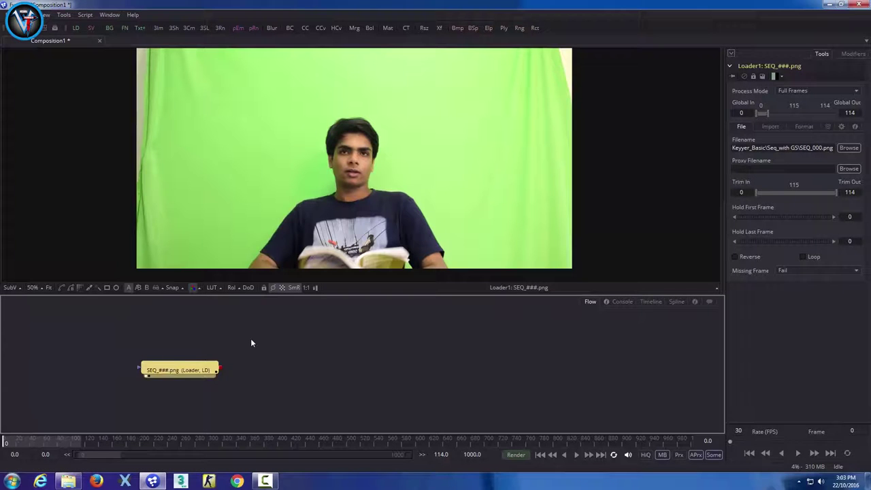
left_click(107, 287)
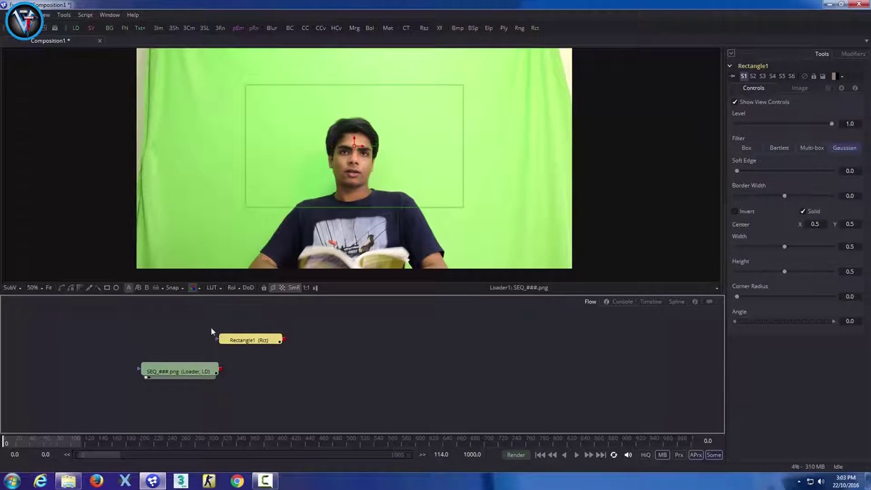
key("Delete")
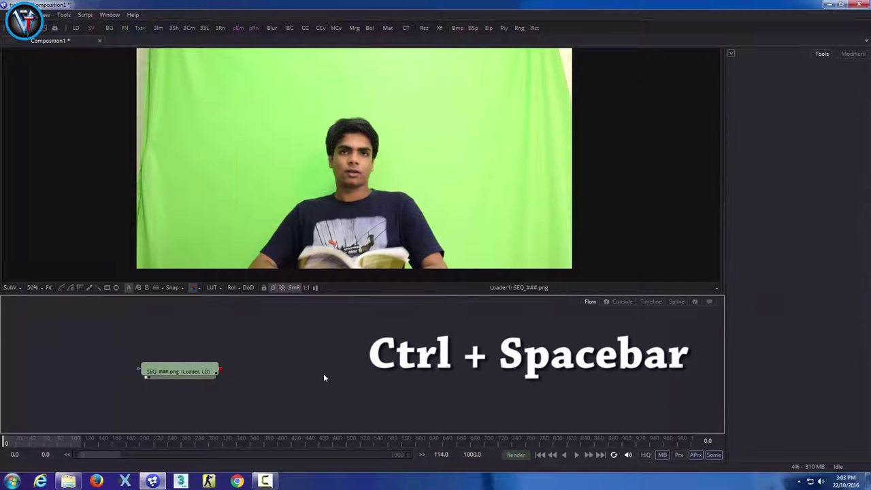
- Add a Rectangle mask node to the flow, beside the SEQ loader
key("ctrl+space")
type("rec")
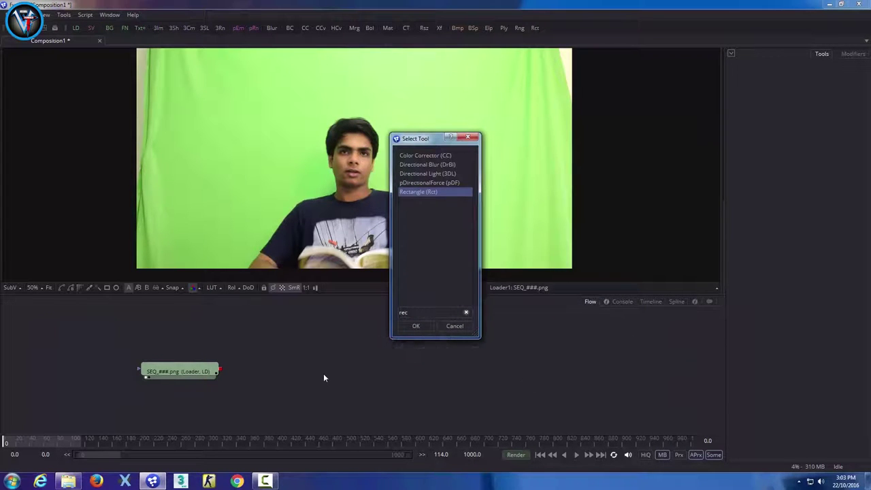
key("Return")
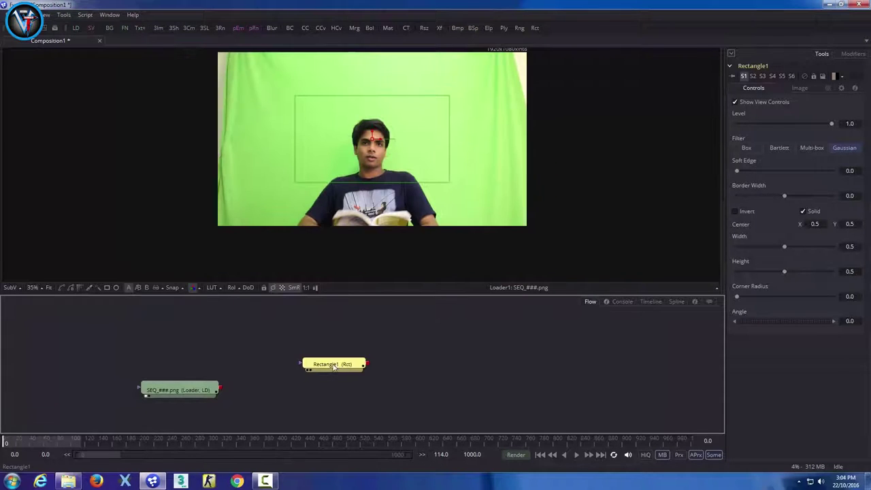
left_click_drag(333, 366, 326, 372)
- Fit the Rectangle mask around the man during playback: width about 0.57, height about 0.94, centre Y about 0.35
scroll(403, 151, "up", 1)
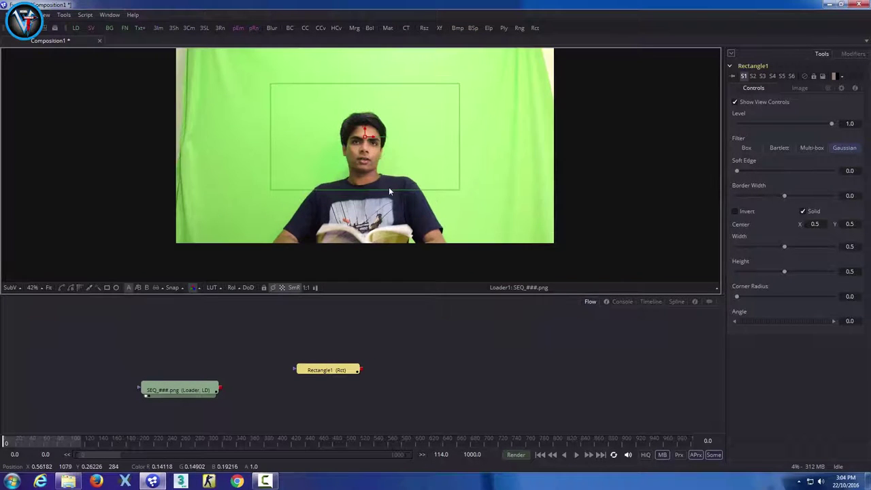
left_click_drag(395, 189, 399, 207)
left_click_drag(378, 171, 368, 176)
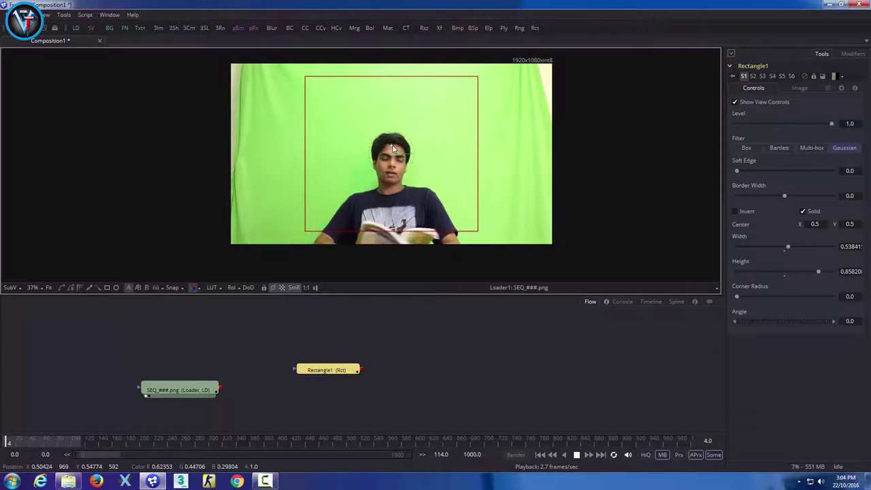
left_click_drag(392, 149, 401, 185)
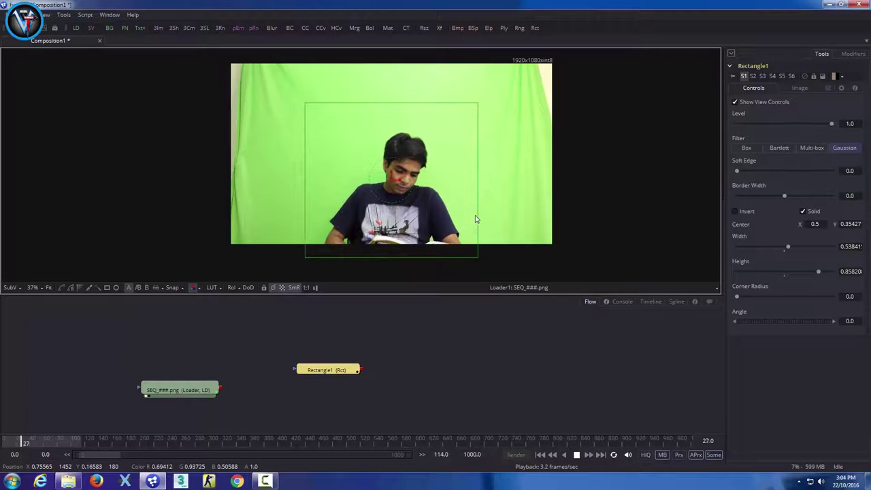
left_click_drag(479, 219, 488, 221)
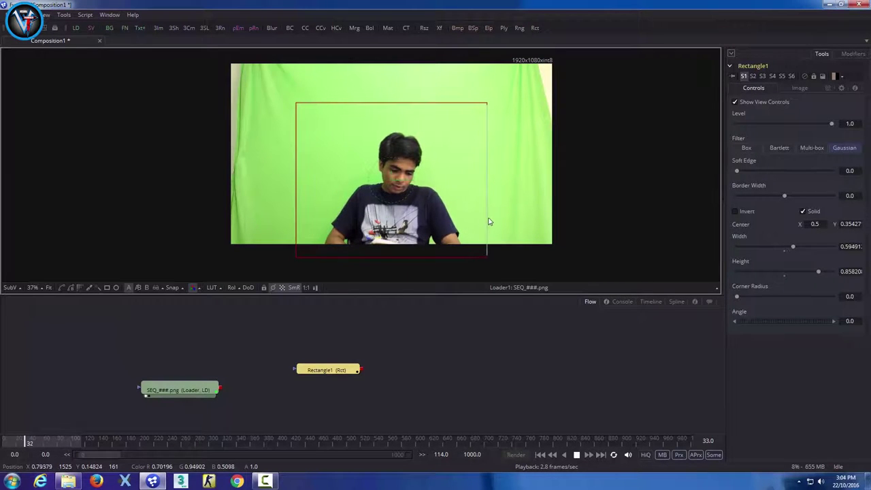
left_click_drag(466, 109, 468, 96)
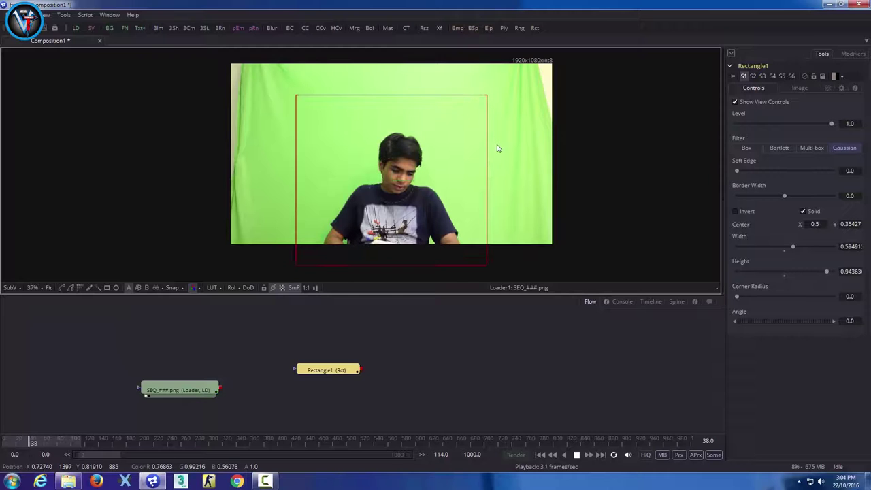
left_click_drag(488, 147, 483, 149)
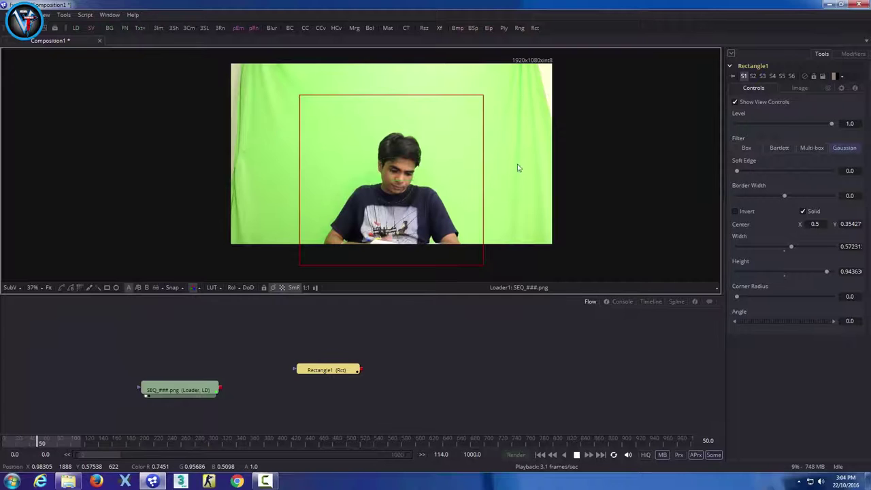
- Stop the playback, return to frame 0 and place the Rectangle node lower in the flow, below the loader
left_click_drag(331, 372, 349, 336)
key("space")
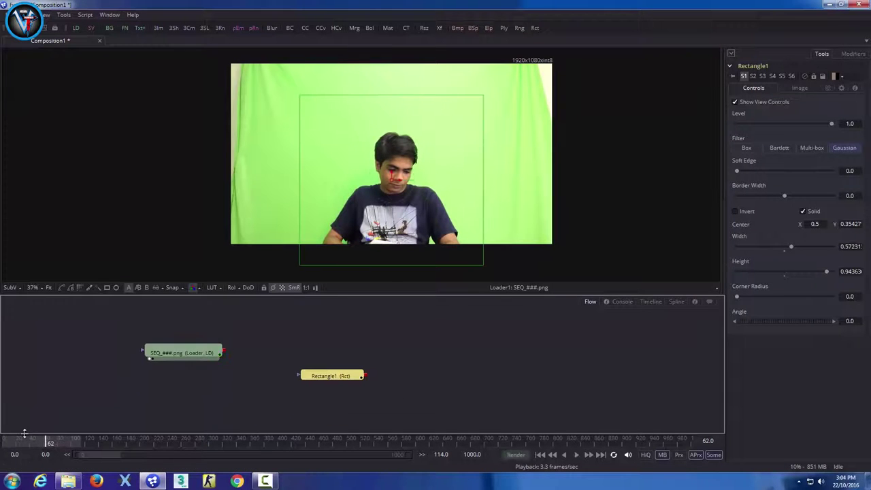
left_click_drag(57, 449, 2, 435)
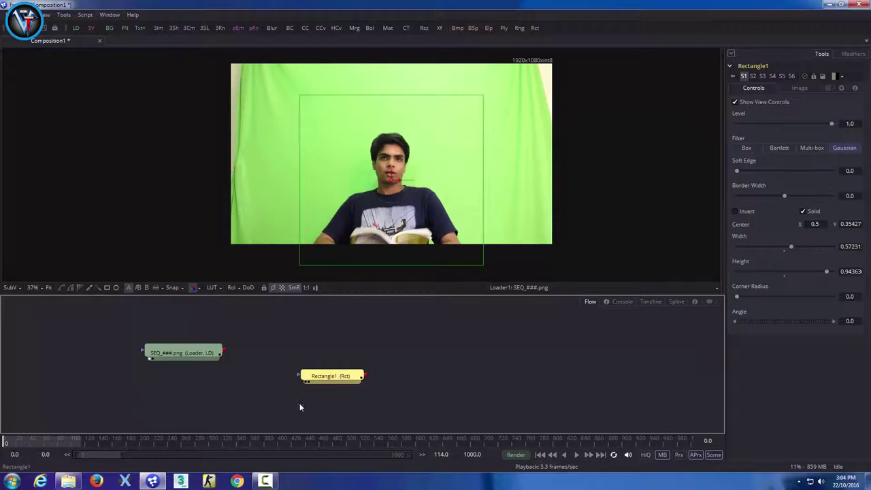
left_click_drag(326, 376, 284, 414)
- Add a Chroma Keyer node beside the SEQ loader and feed the loader's output into its main input
left_click(257, 359)
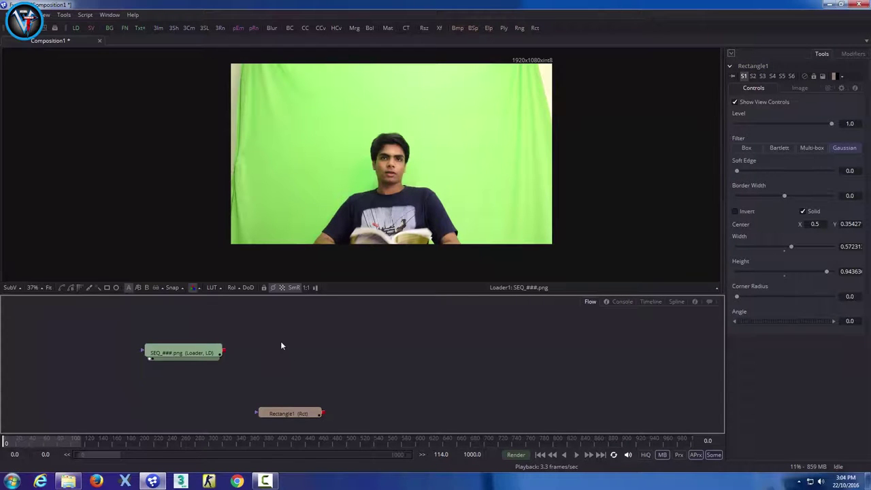
key("shift+space")
type("chro")
key("Return")
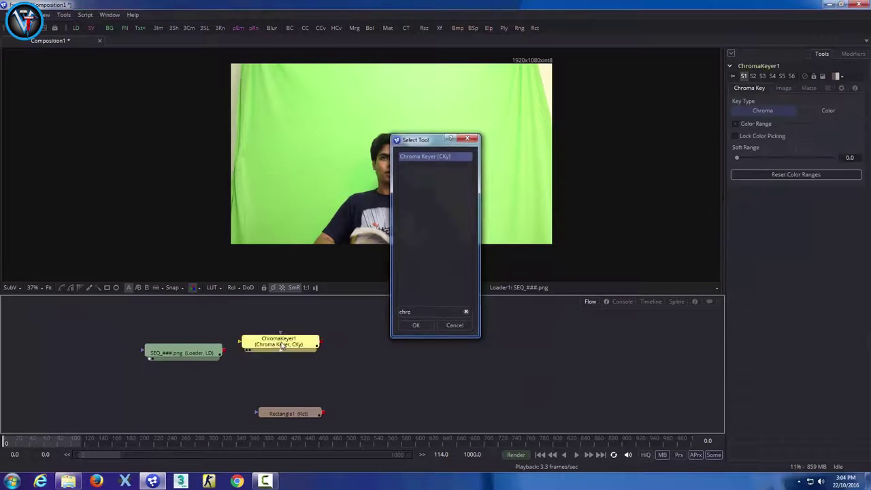
left_click_drag(307, 346, 321, 349)
left_click(228, 369)
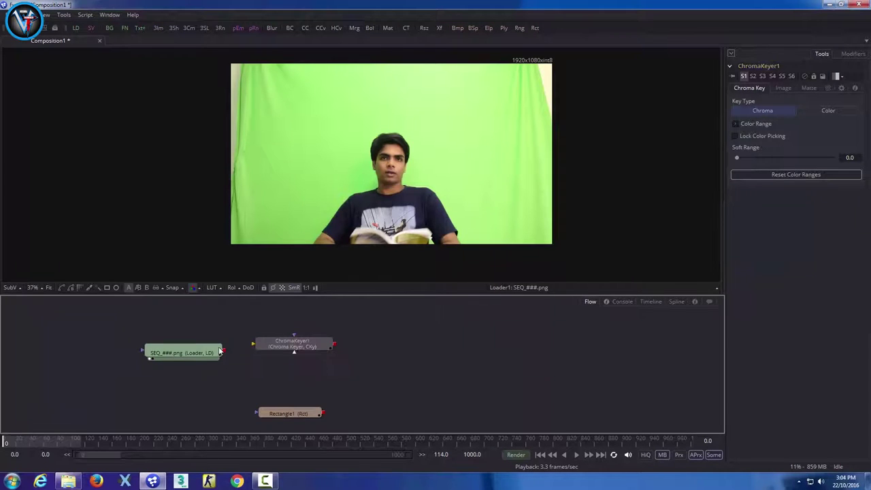
left_click_drag(224, 351, 251, 311)
left_click_drag(259, 341, 263, 347)
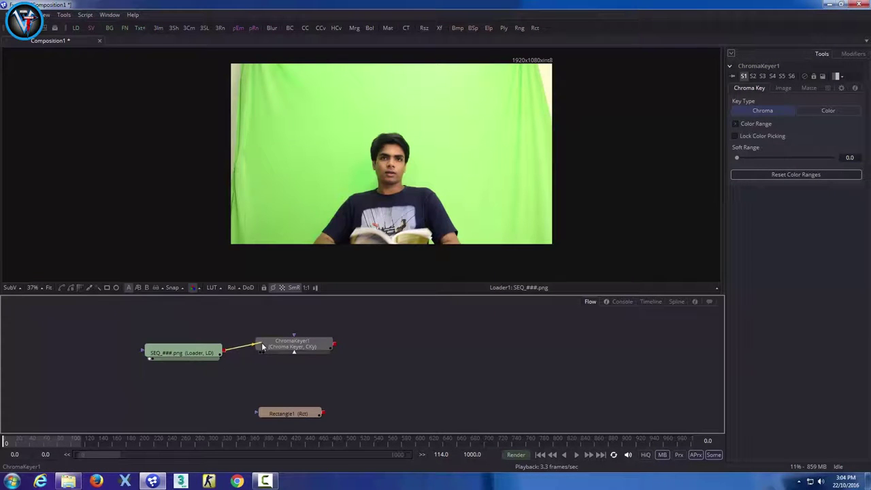
left_click_drag(275, 345, 282, 350)
- Connect the Rectangle's output to the Chroma Keyer's white matte input and show the keyer's result in the viewer
left_click_drag(323, 412, 308, 374)
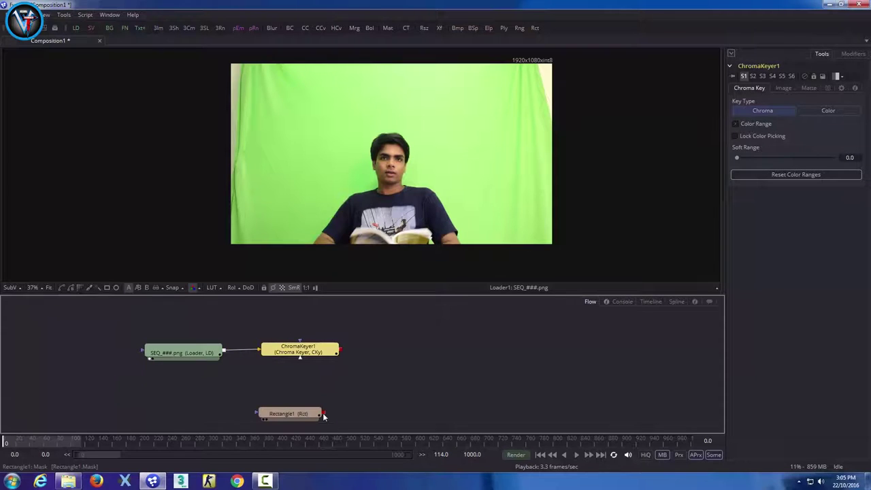
left_click_drag(324, 417, 357, 399)
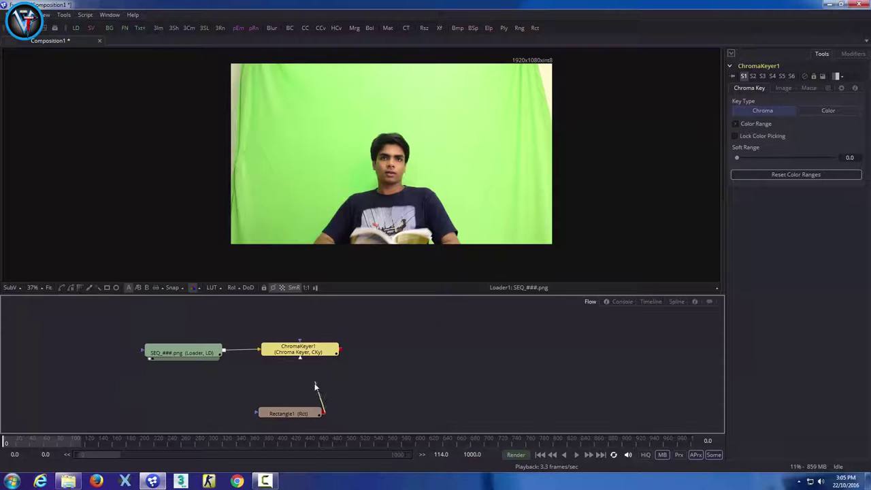
left_click_drag(302, 368, 300, 359)
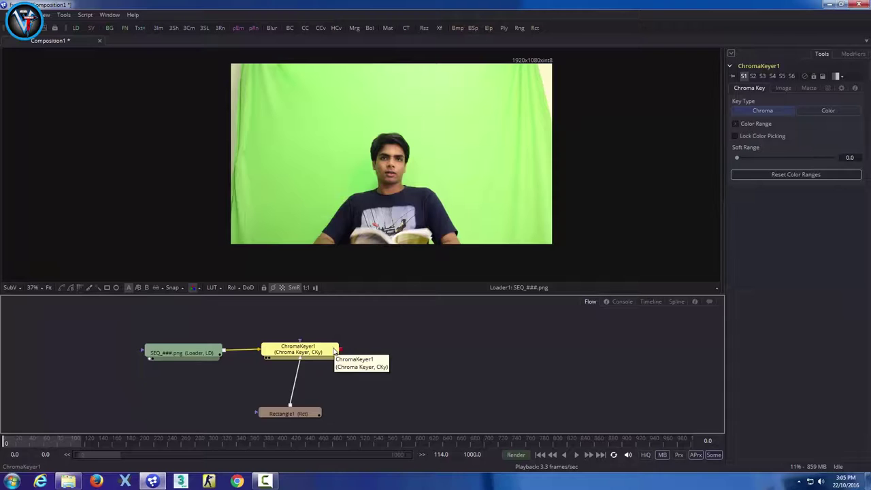
left_click_drag(330, 352, 377, 189)
left_click(777, 87)
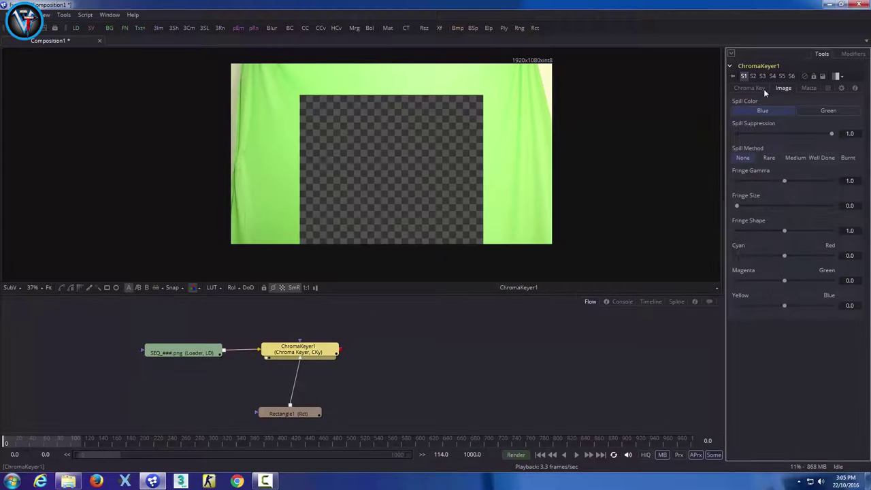
left_click(760, 88)
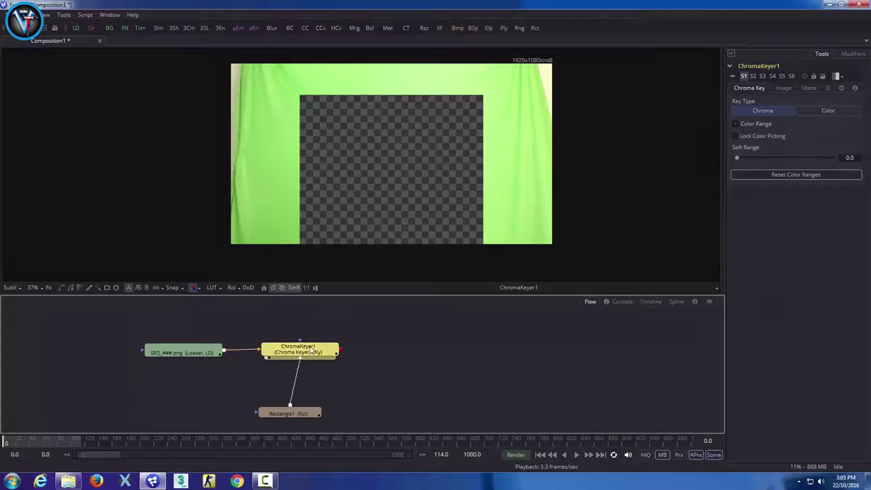
- Invert the Rectangle mask to keep the area around the man and cut away the outer backdrop
left_click(348, 401)
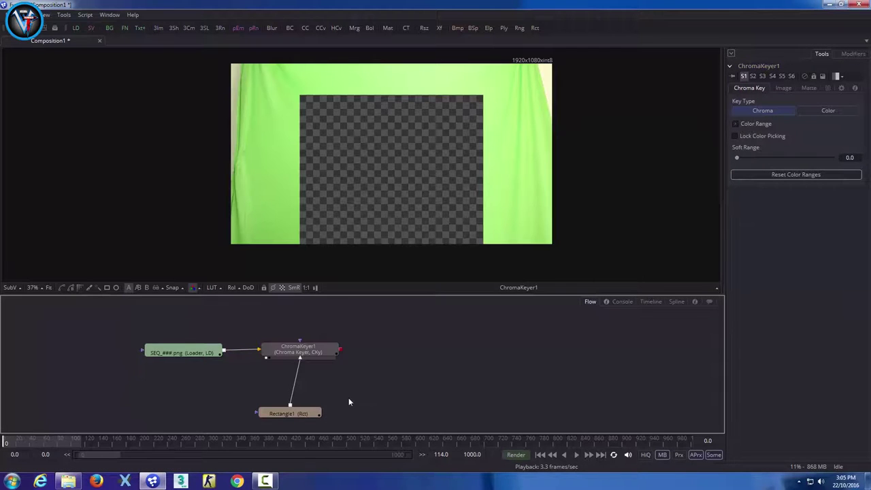
left_click(313, 414)
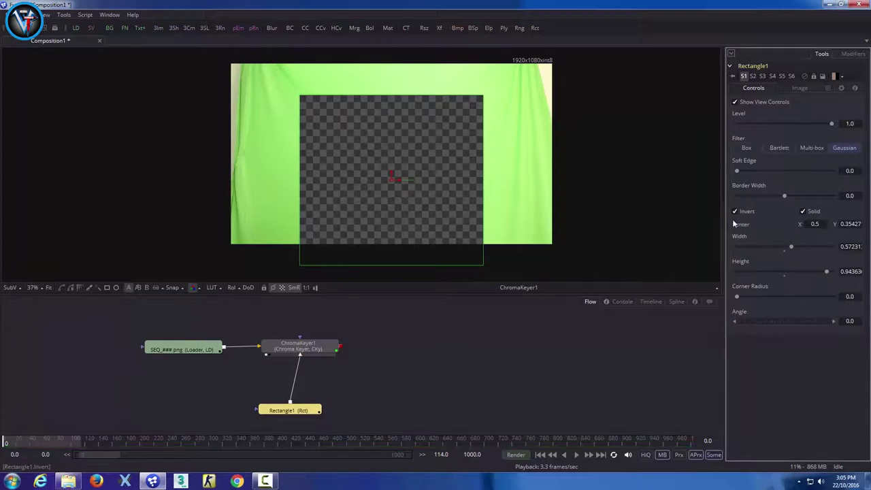
left_click(408, 375)
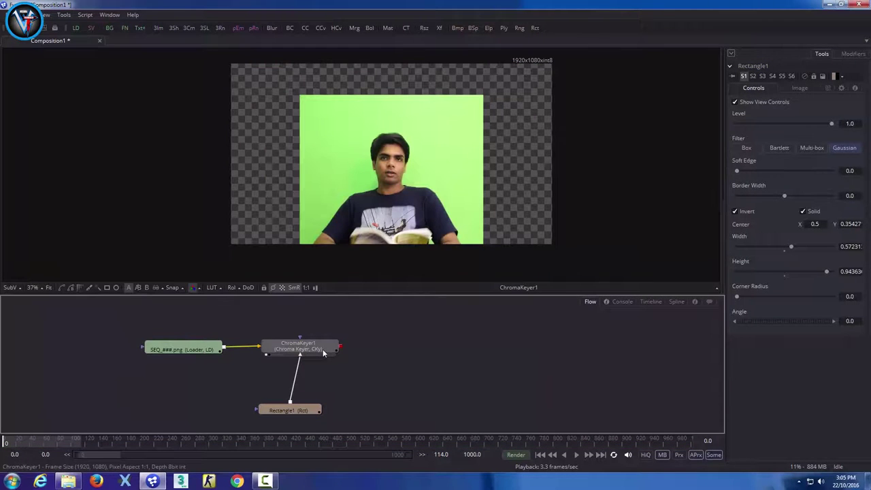
- With the Chroma Keyer selected, sample the green backdrop above and on both sides of the man to key it out
left_click_drag(324, 352, 332, 350)
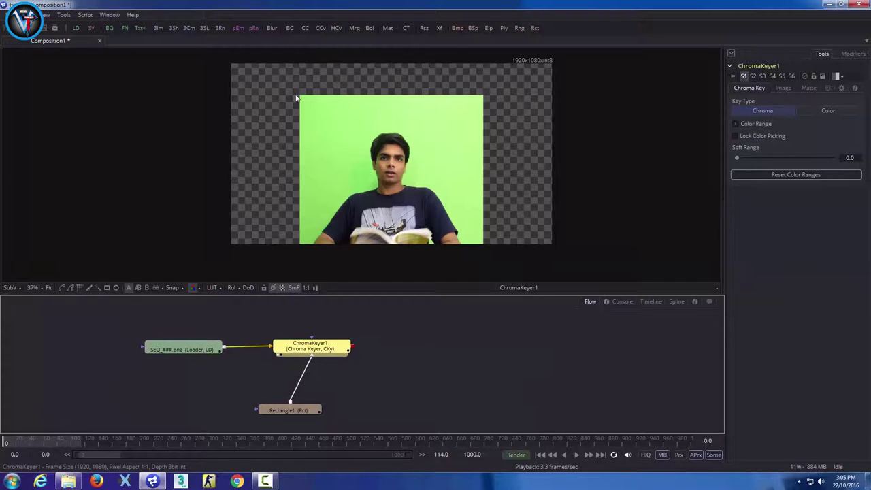
left_click_drag(303, 128, 338, 103)
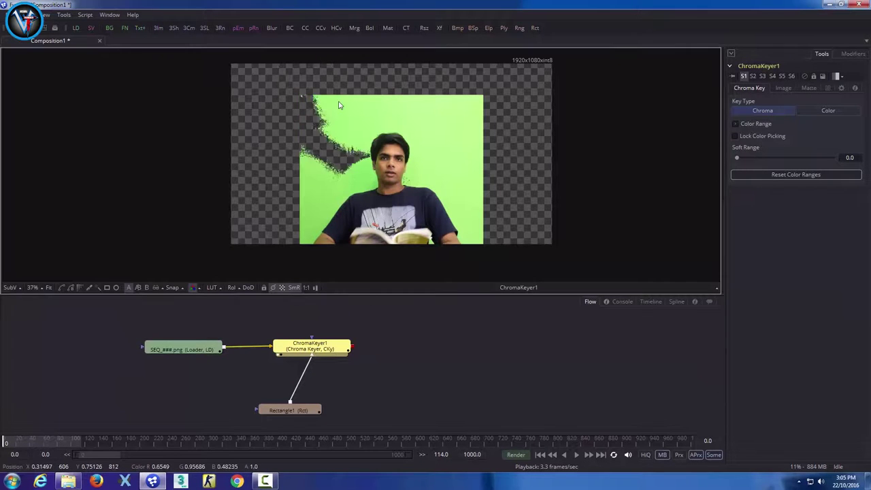
left_click_drag(300, 131, 324, 88)
left_click_drag(289, 119, 327, 75)
left_click_drag(437, 92, 483, 119)
left_click_drag(372, 90, 441, 109)
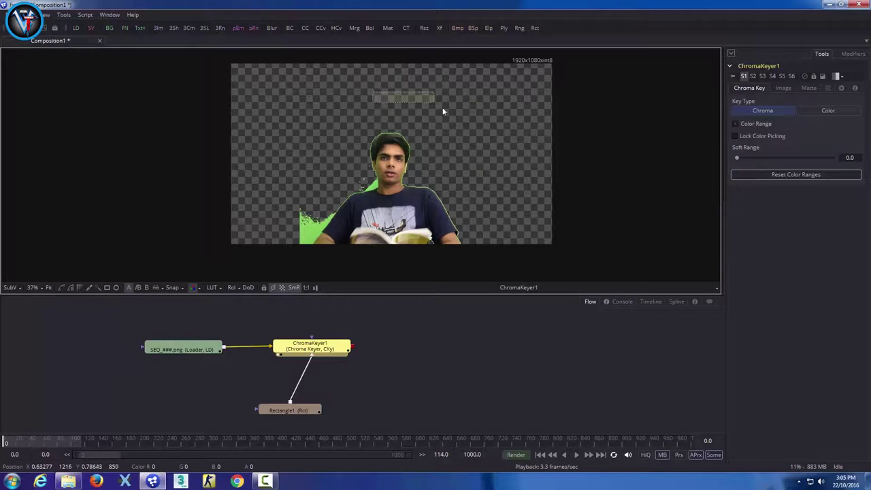
left_click_drag(284, 254, 304, 219)
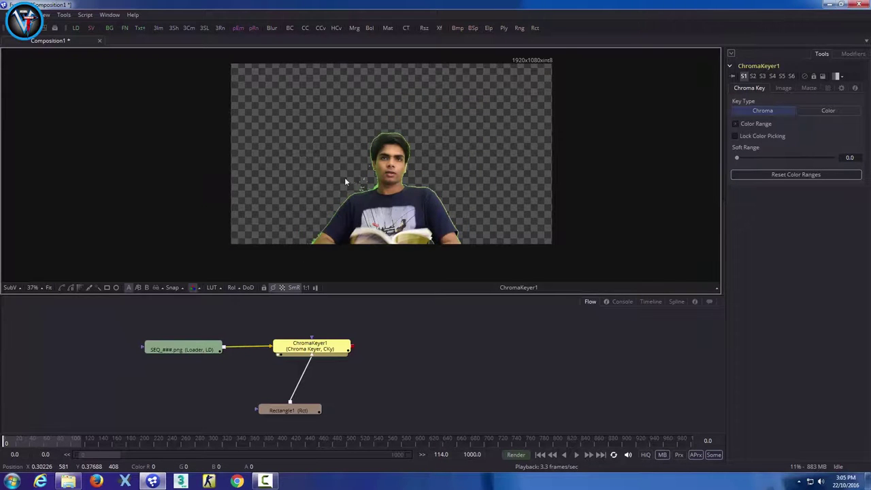
- Key out the remaining green patch between the man's neck and shoulder and check the edges of his outline
scroll(344, 182, "up", 4)
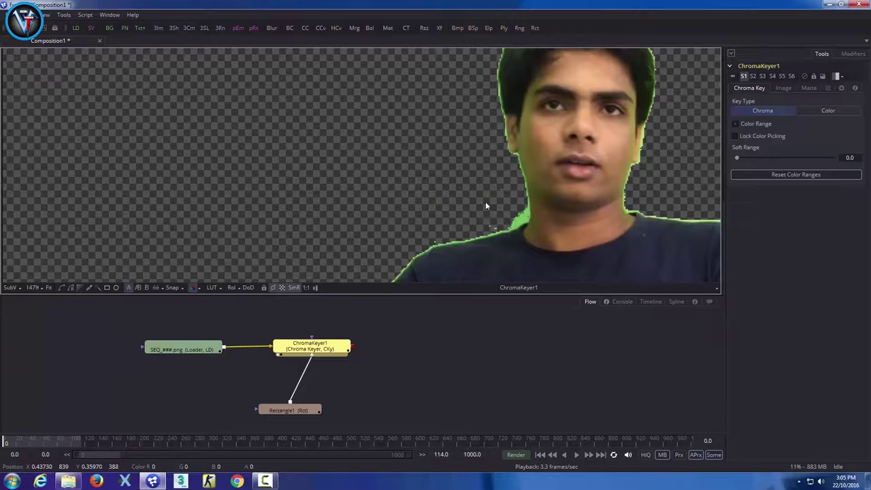
left_click_drag(525, 208, 515, 223)
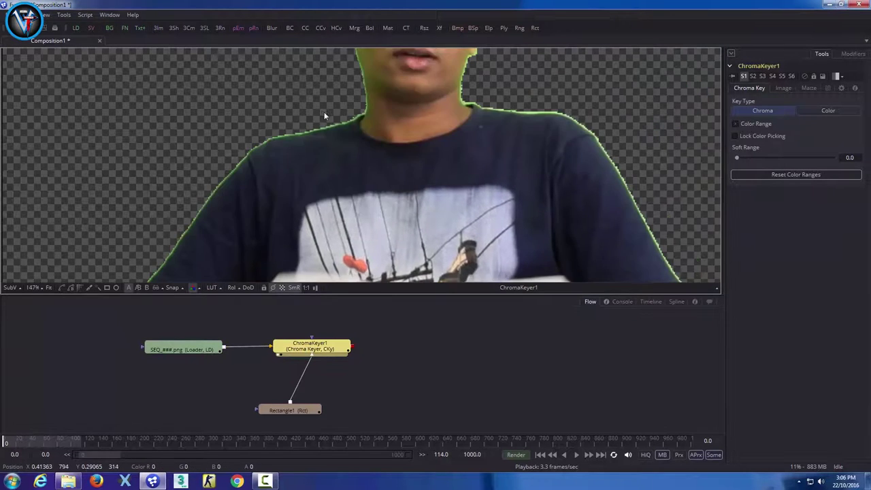
scroll(459, 144, "down", 1)
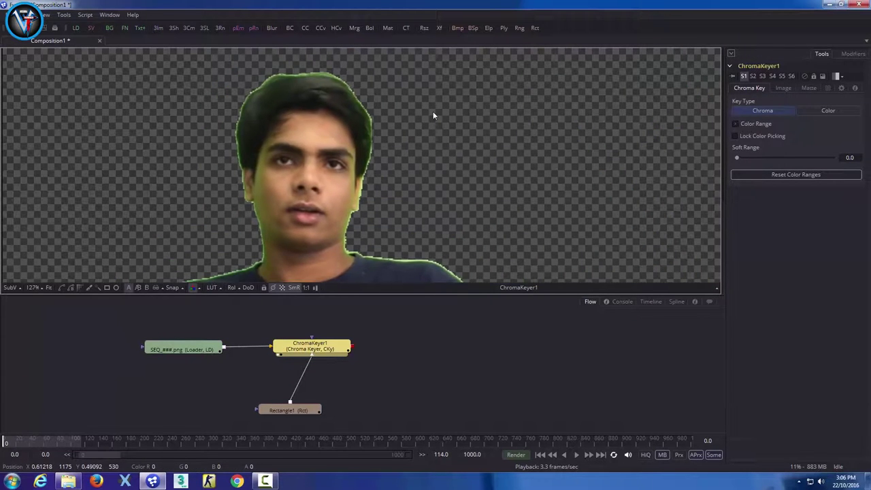
scroll(525, 179, "down", 1)
left_click_drag(491, 139, 491, 68)
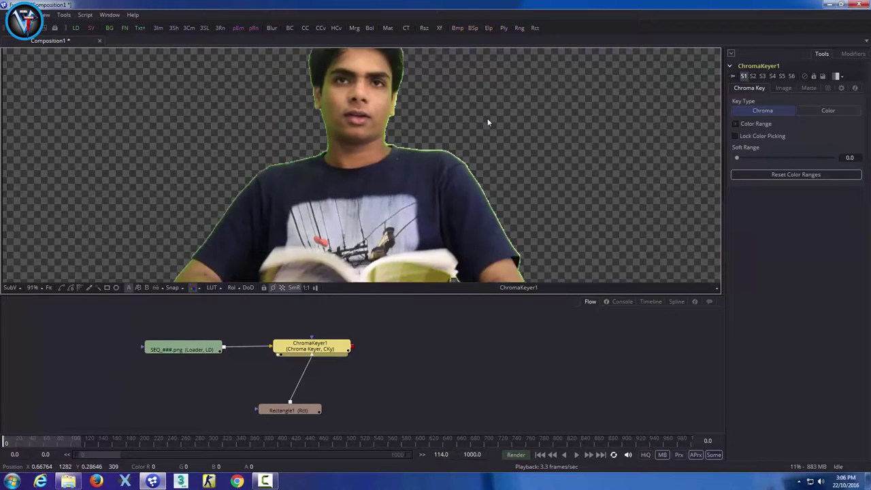
- Examine the keyed outline up close along the sleeve, arm, book, hair and shoulders for edge quality
scroll(487, 117, "down", 2)
scroll(473, 224, "up", 2)
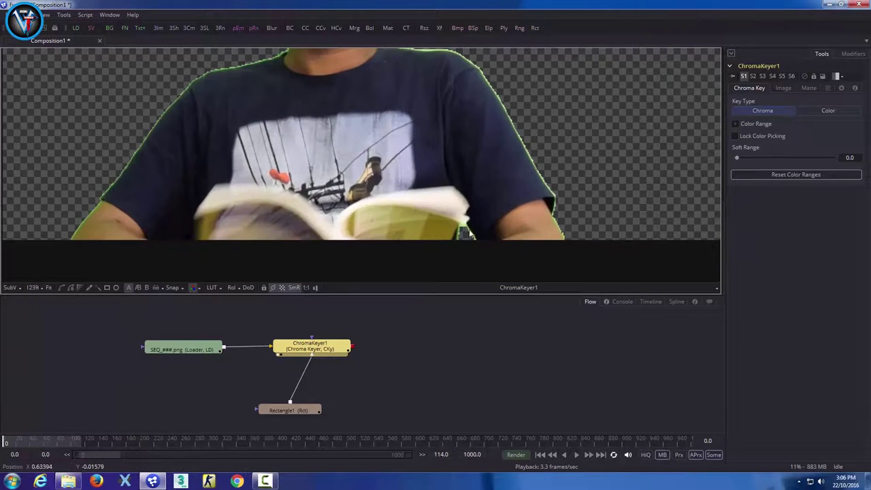
scroll(474, 231, "up", 2)
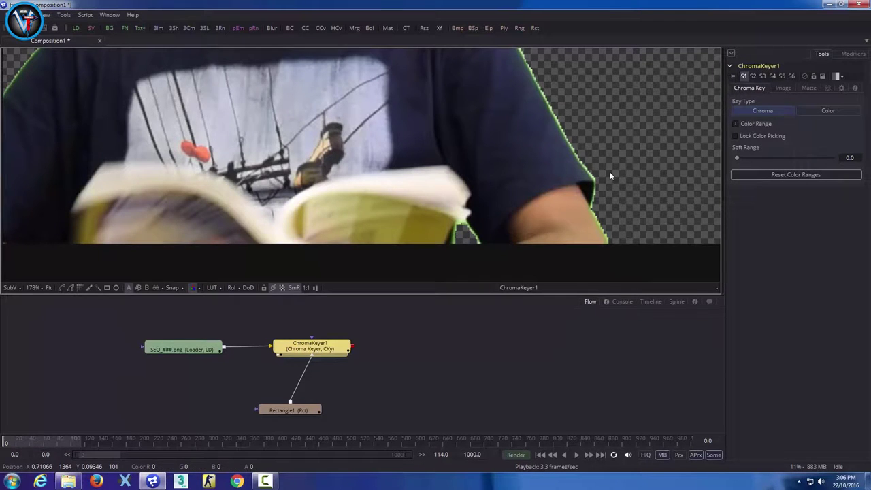
scroll(584, 215, "up", 4)
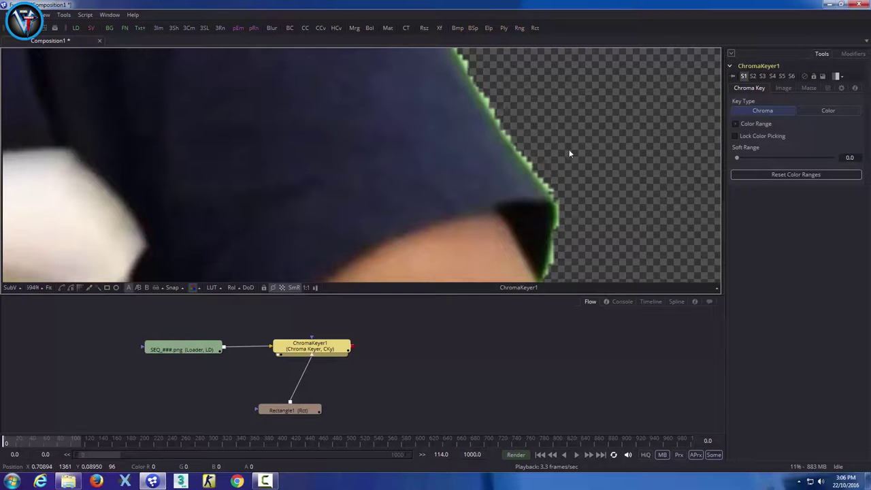
scroll(558, 194, "down", 1)
left_click_drag(564, 219, 597, 109)
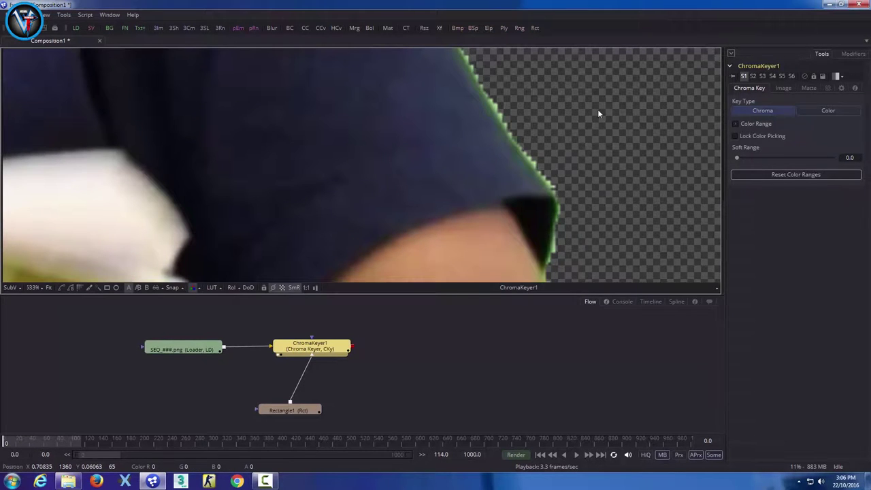
scroll(631, 251, "down", 8)
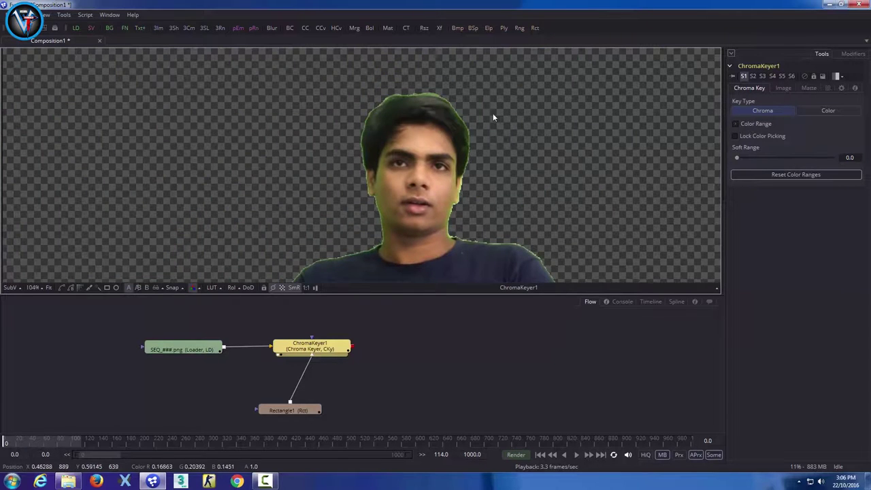
scroll(483, 104, "up", 5)
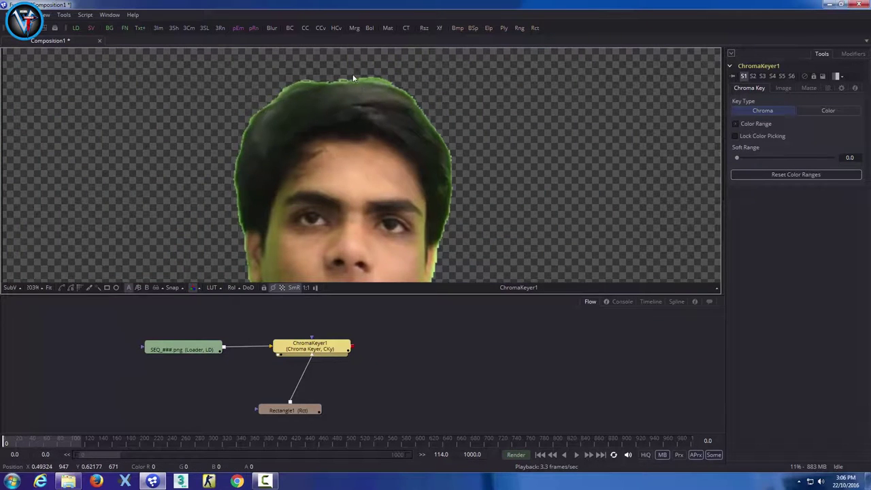
scroll(327, 74, "up", 5)
left_click_drag(328, 74, 349, 86)
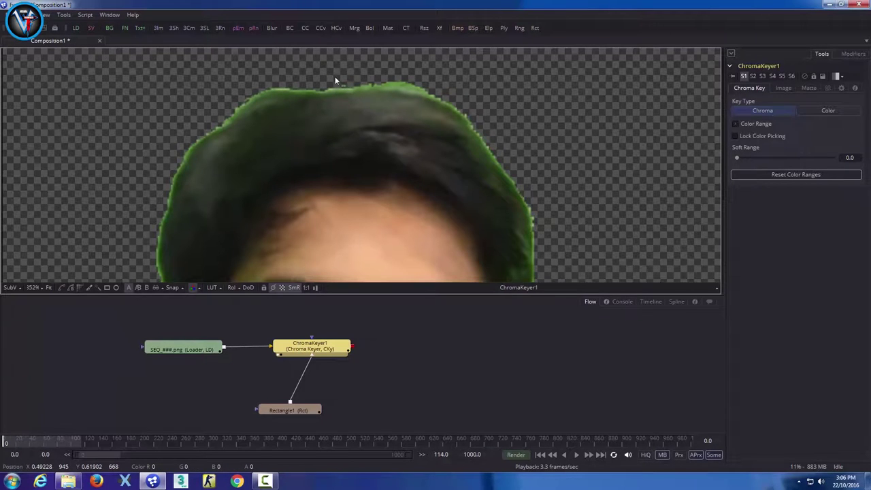
scroll(334, 82, "down", 2)
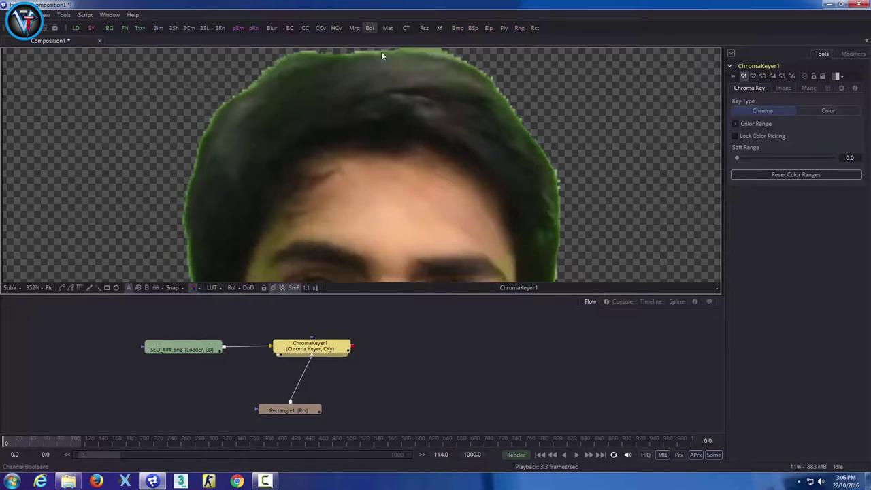
scroll(323, 100, "down", 3)
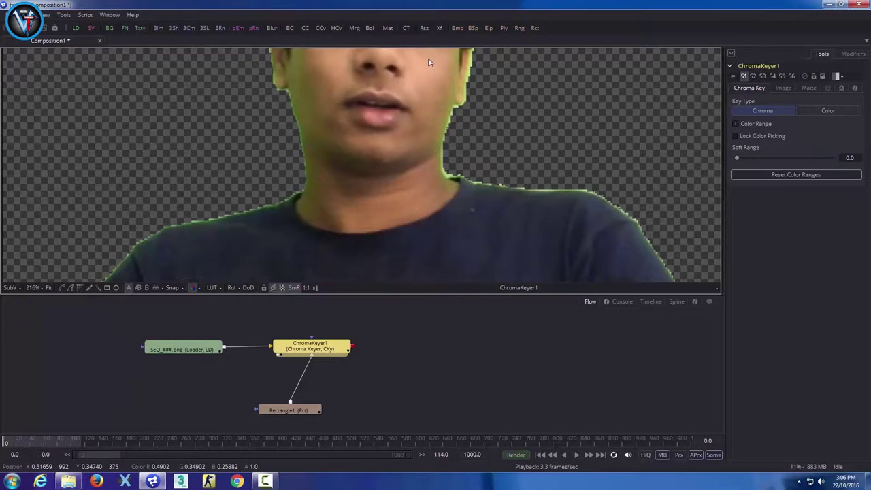
scroll(326, 166, "down", 4)
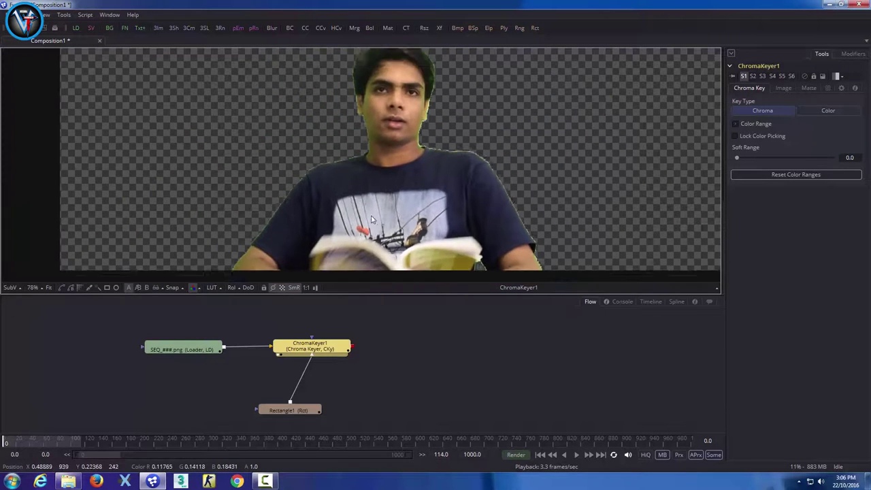
scroll(613, 128, "down", 2)
scroll(612, 136, "up", 1)
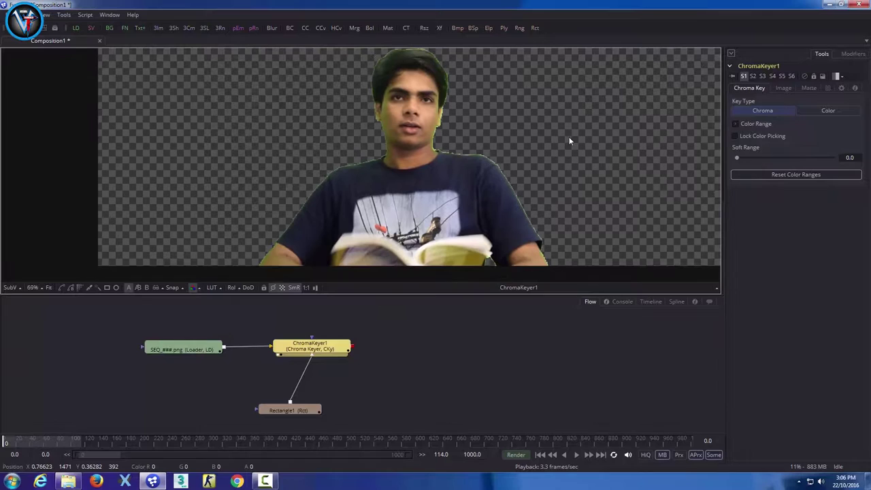
- Set the Chroma Keyer's spill color to Green with the Well Done spill method and check the man's face and hair
left_click(782, 89)
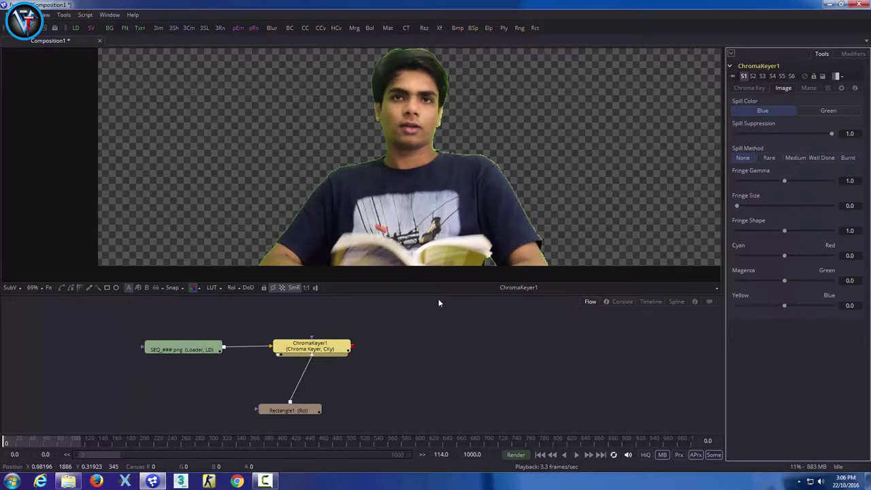
left_click(824, 111)
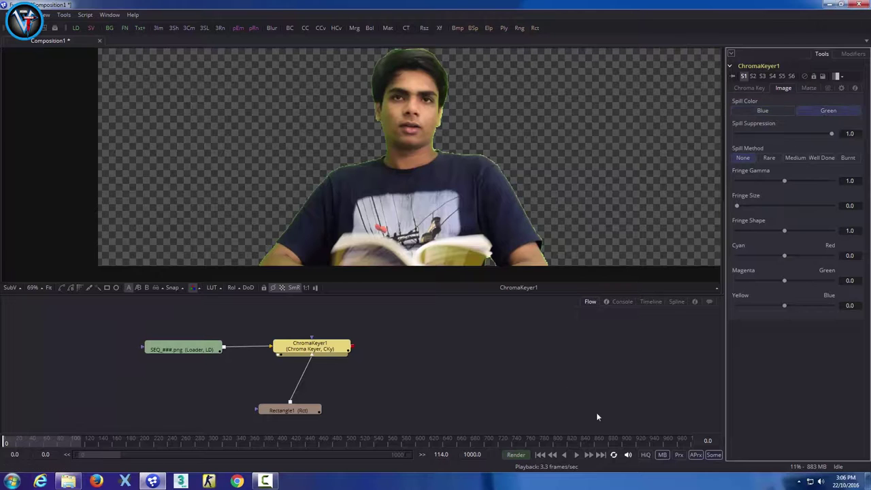
left_click(823, 158)
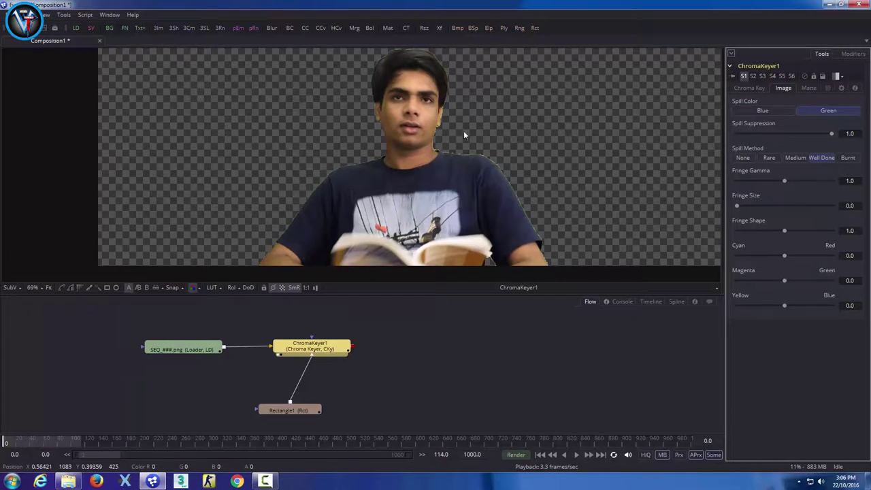
scroll(540, 131, "up", 4)
scroll(417, 143, "down", 2)
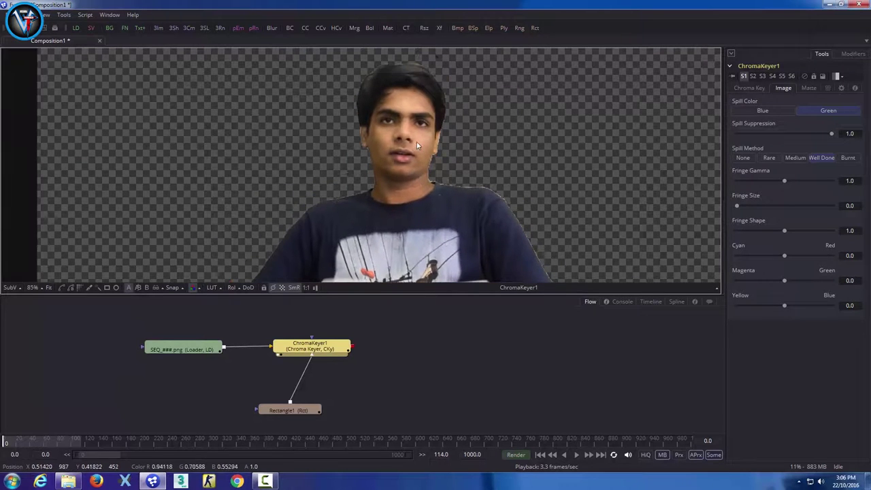
scroll(497, 89, "up", 4)
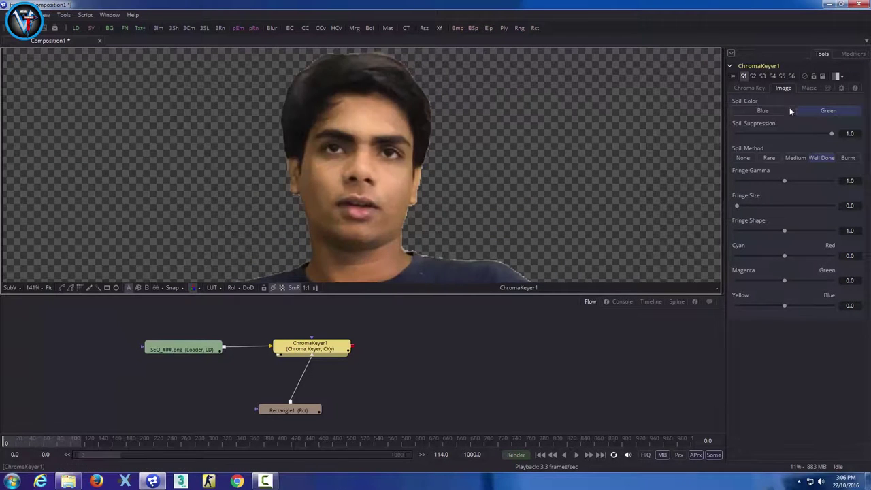
- Set the keyer's Matte Blur to about 1.1 and contract the matte slightly to tighten the man's outline
left_click(809, 88)
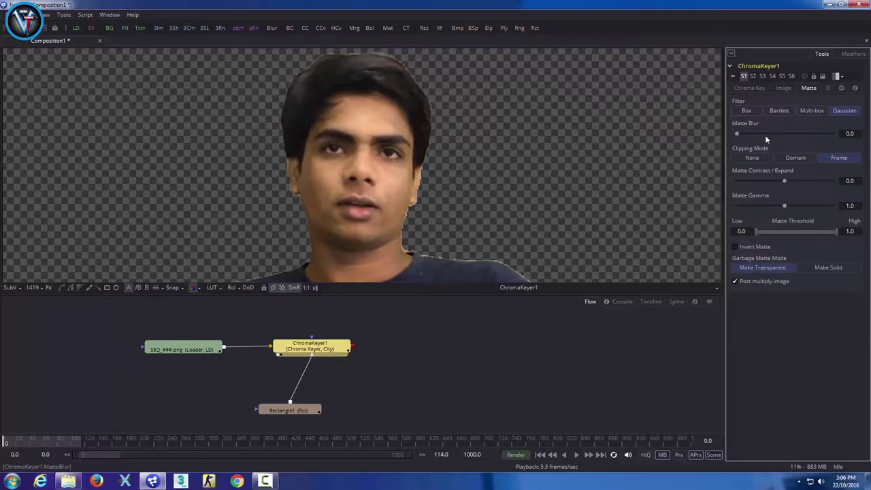
left_click_drag(738, 134, 741, 136)
left_click_drag(783, 182, 779, 181)
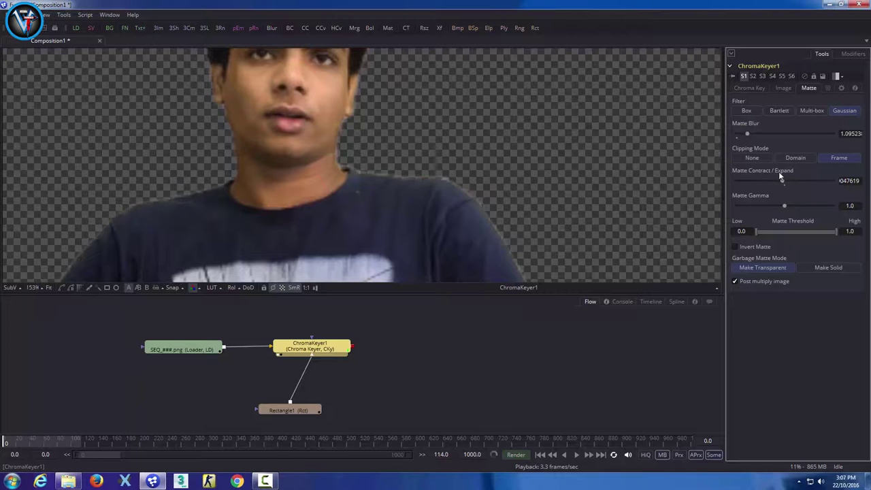
left_click_drag(782, 180, 768, 186)
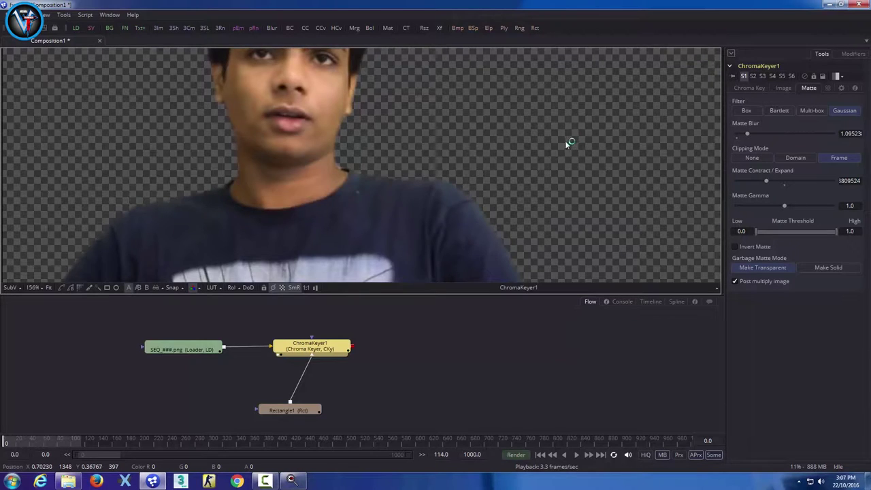
- Show the alpha channel of the keyed image and play the first few frames to check the matte
scroll(537, 128, "down", 3)
left_click_drag(559, 244, 552, 142)
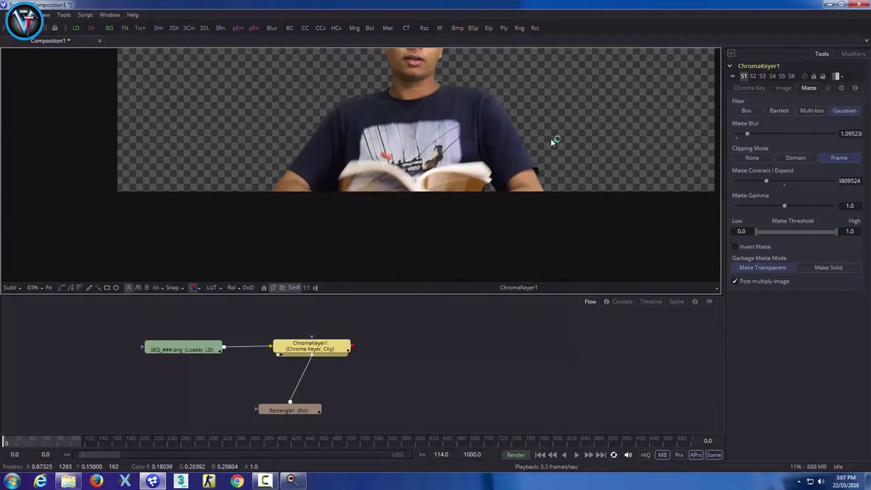
key("a")
left_click_drag(585, 111, 543, 164)
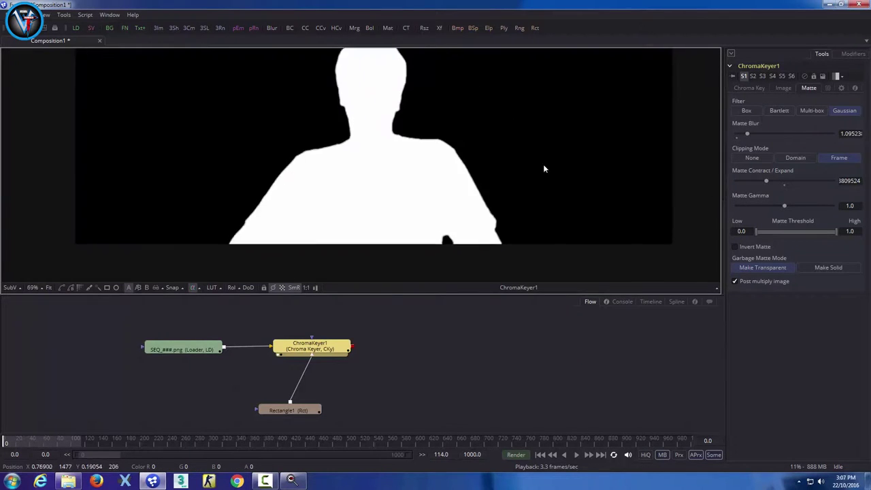
scroll(538, 164, "down", 2)
key("space")
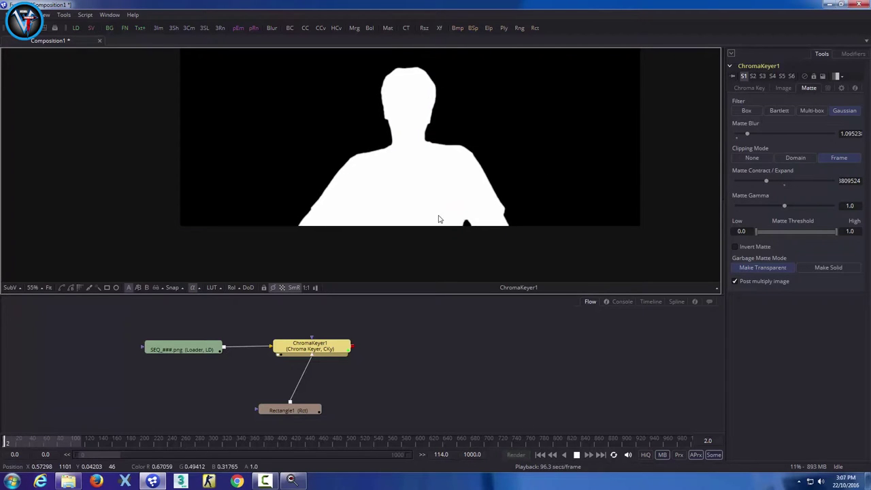
key("space")
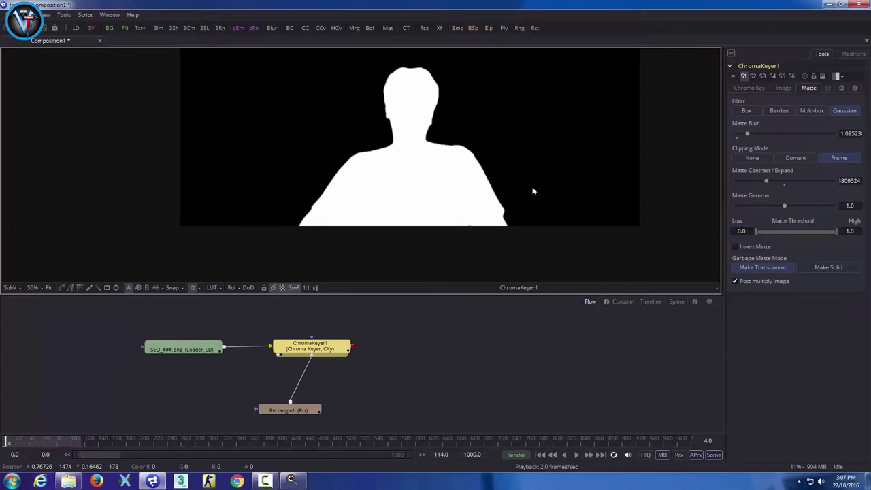
- Resume playback to inspect the matte in motion and switch the viewer back to the color image
scroll(473, 236, "up", 2)
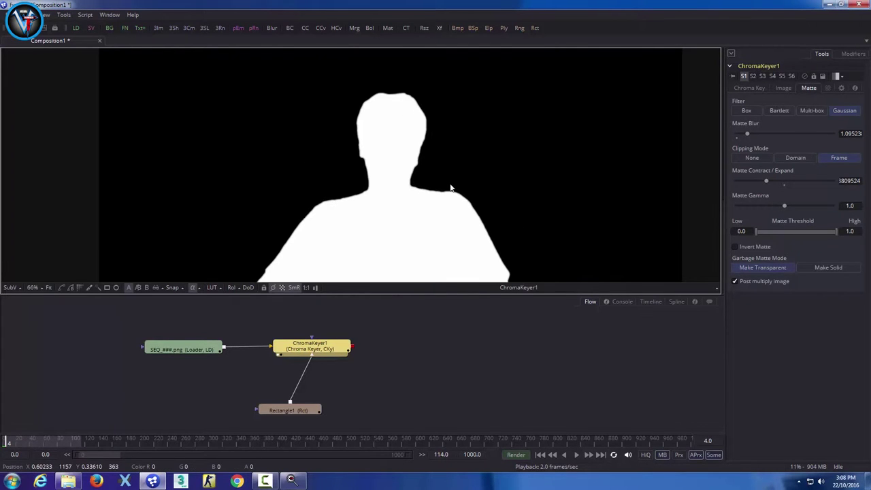
key("space")
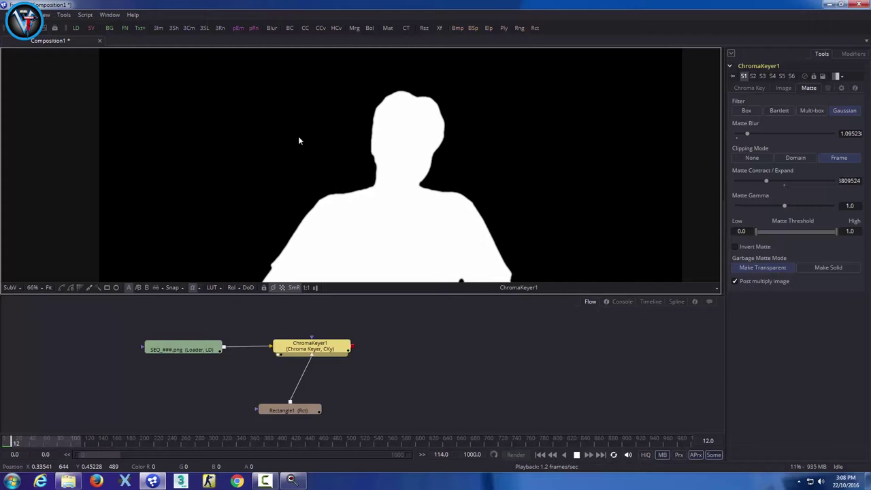
scroll(272, 127, "down", 1)
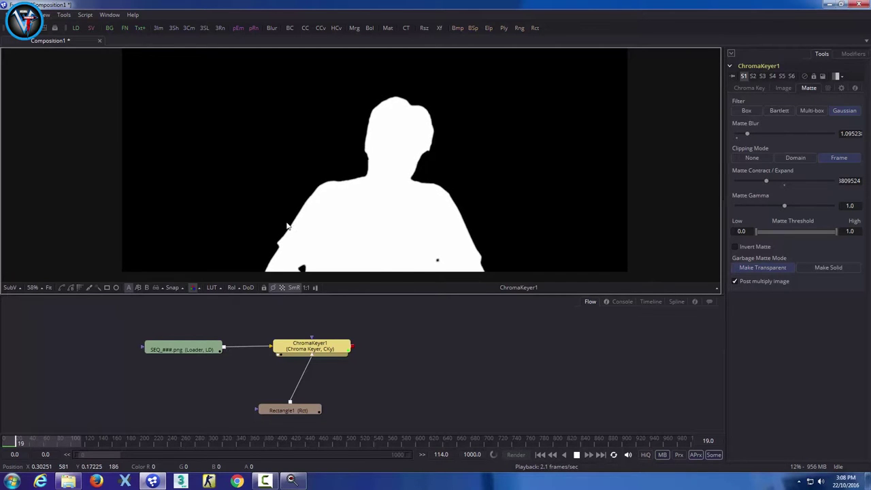
key("c")
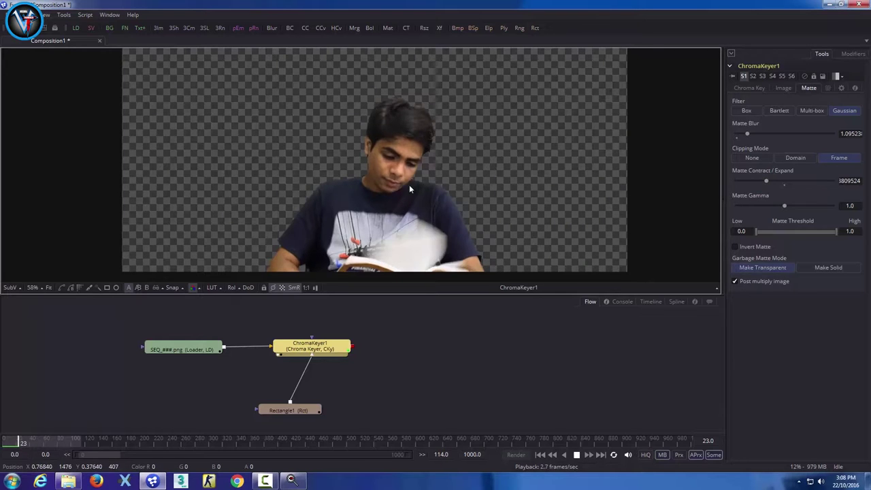